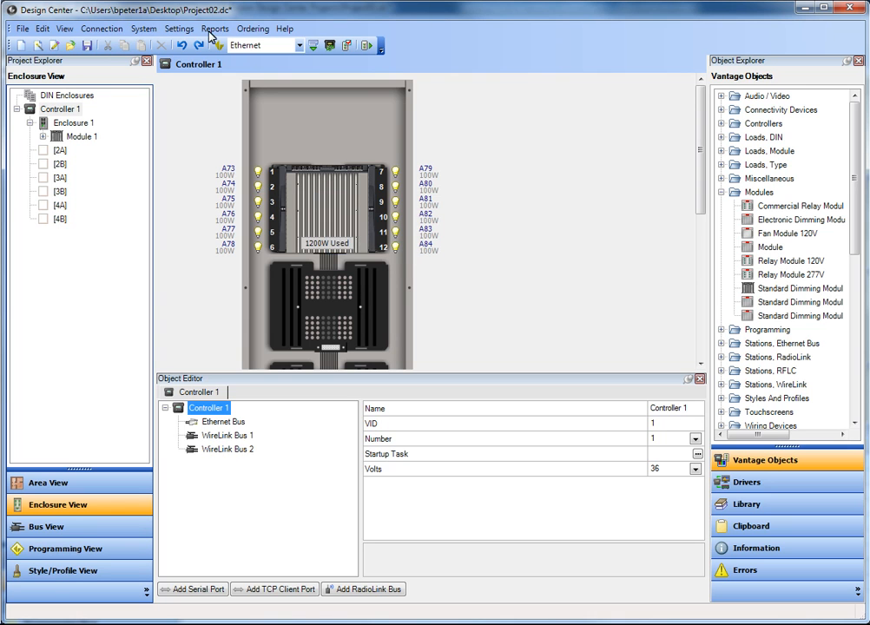
Open Module 1's properties from the enclosure and enable Arc-fault for its Line A feed
{"action": "left_click", "coordinate": [328, 206]}
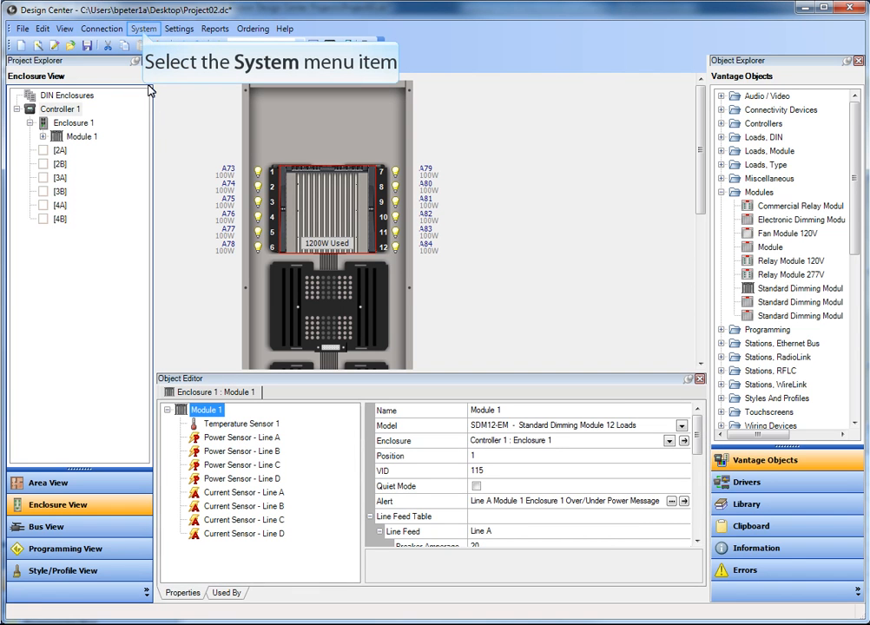
{"action": "left_click", "coordinate": [145, 29]}
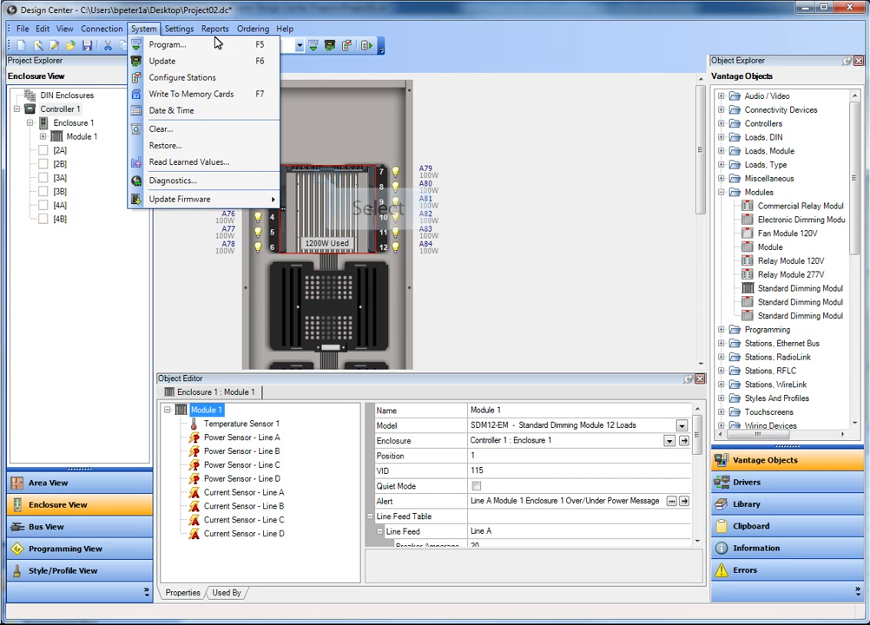
{"action": "left_click", "coordinate": [327, 180]}
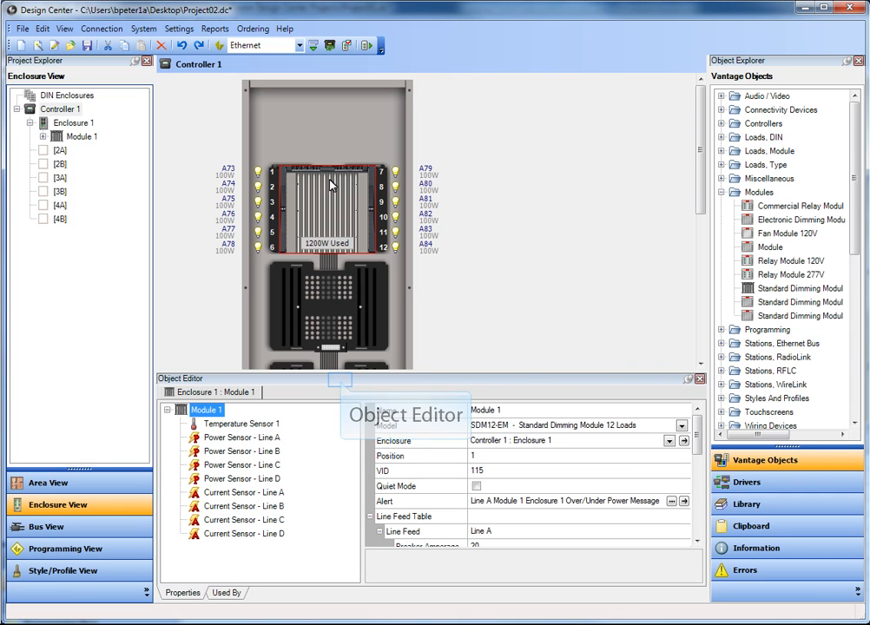
{"action": "left_click", "coordinate": [344, 386]}
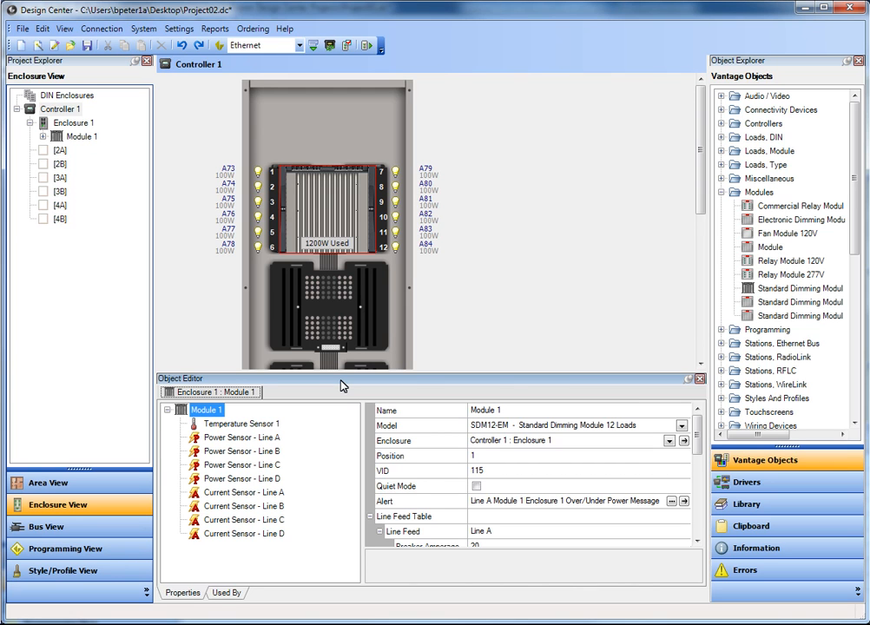
{"action": "left_click_drag", "start_coordinate": [700, 443], "coordinate": [700, 477]}
{"action": "left_click", "coordinate": [511, 426]}
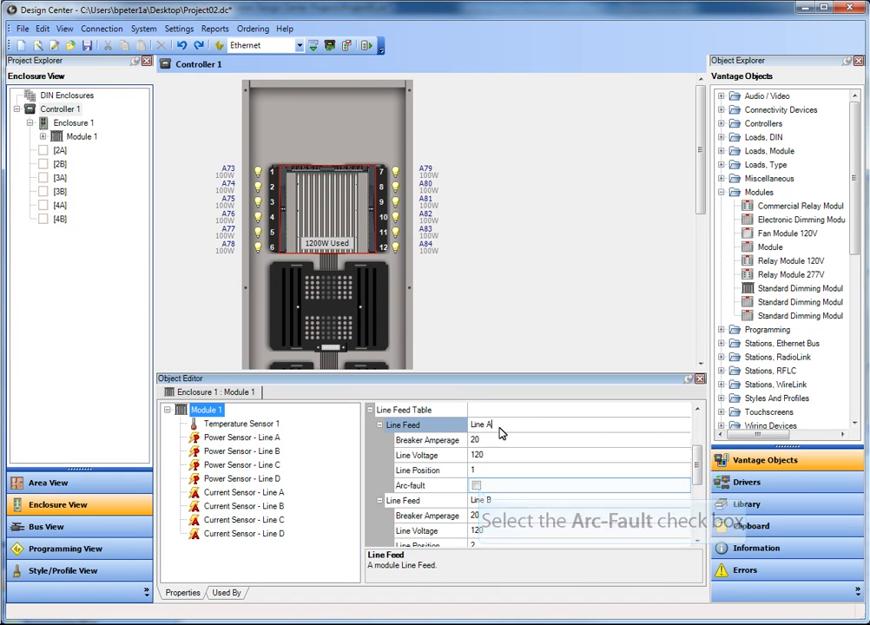
{"action": "left_click", "coordinate": [477, 486]}
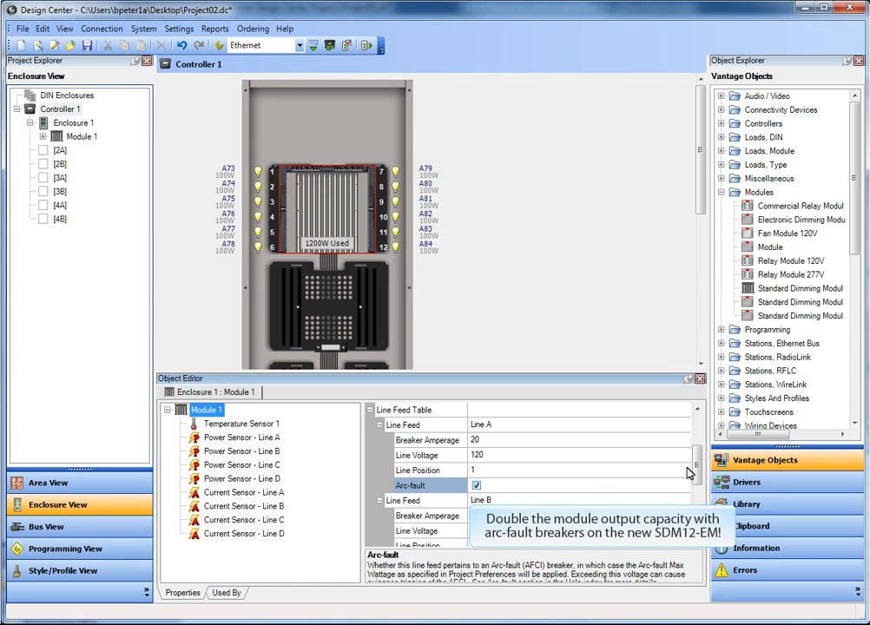
Review Module 1's Alert property and the Out Of Range property of Temperature Sensor 1
{"action": "left_click_drag", "start_coordinate": [698, 462], "coordinate": [686, 434]}
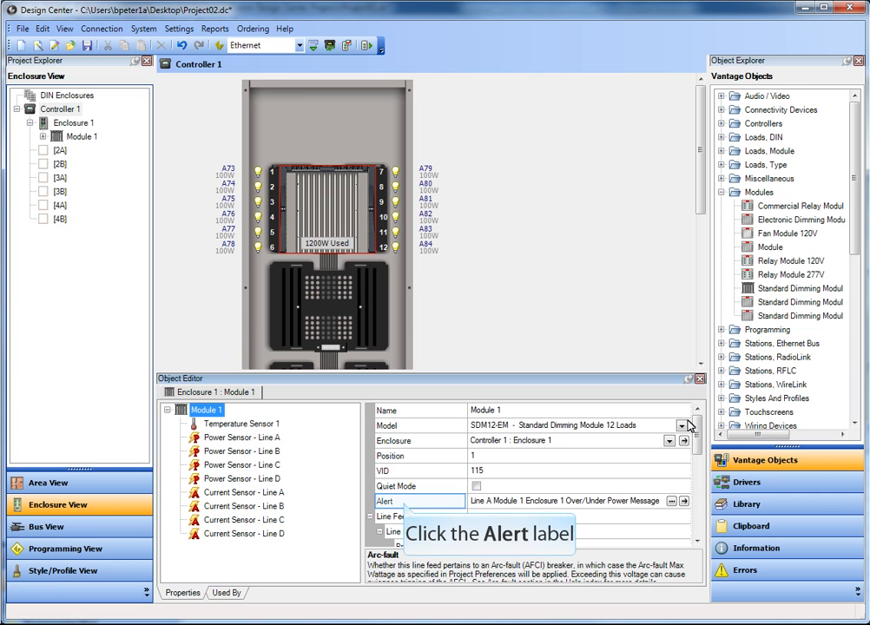
{"action": "left_click", "coordinate": [405, 507]}
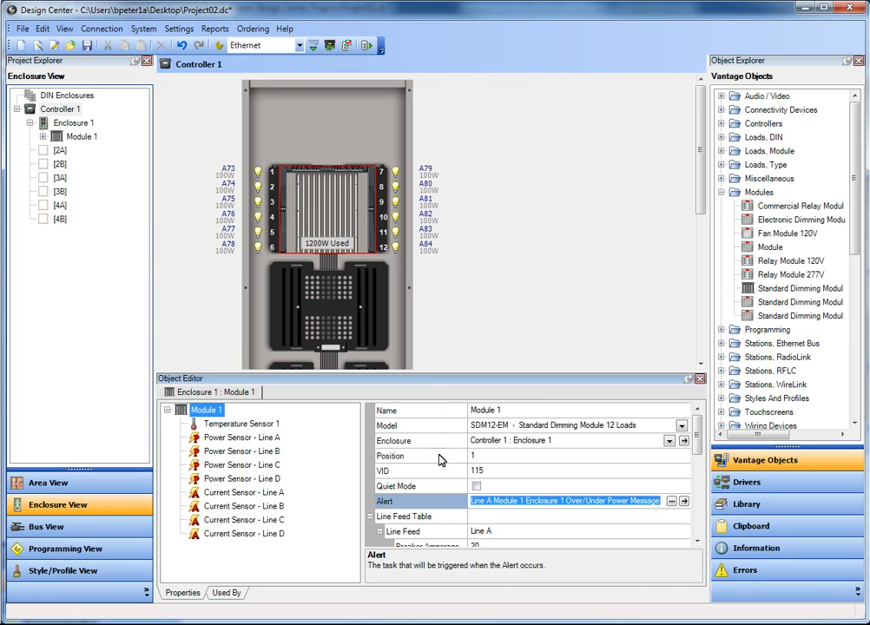
{"action": "left_click", "coordinate": [214, 412]}
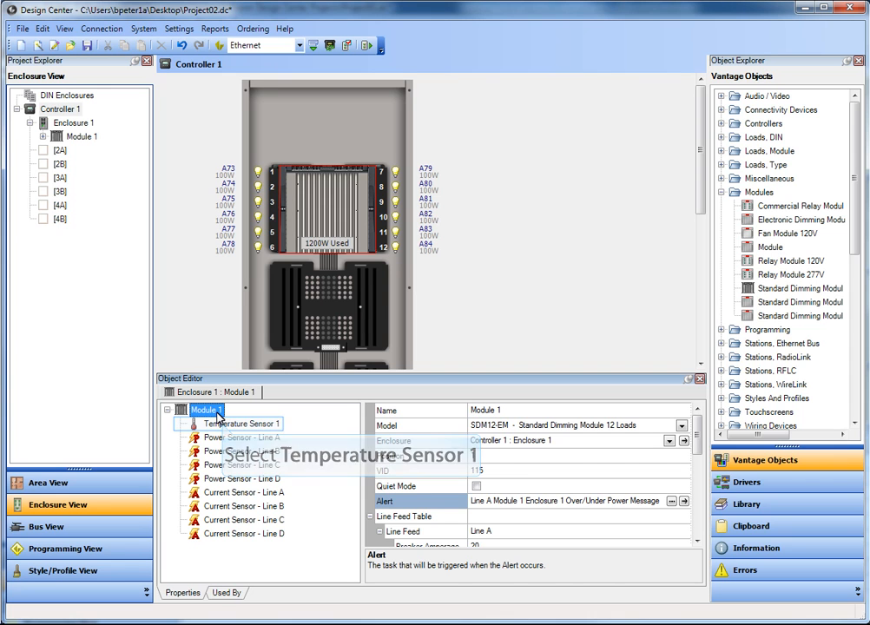
{"action": "left_click", "coordinate": [224, 426]}
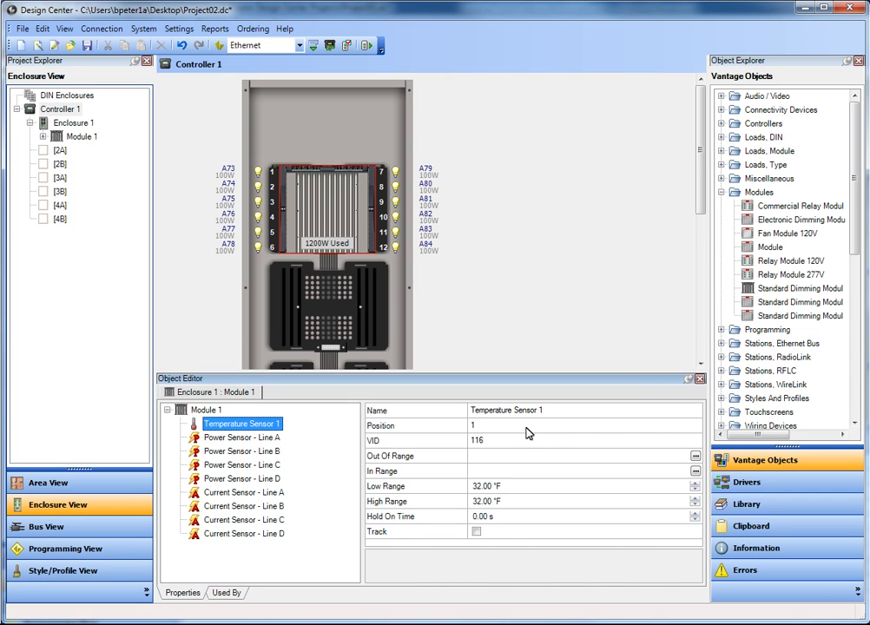
{"action": "left_click", "coordinate": [695, 457]}
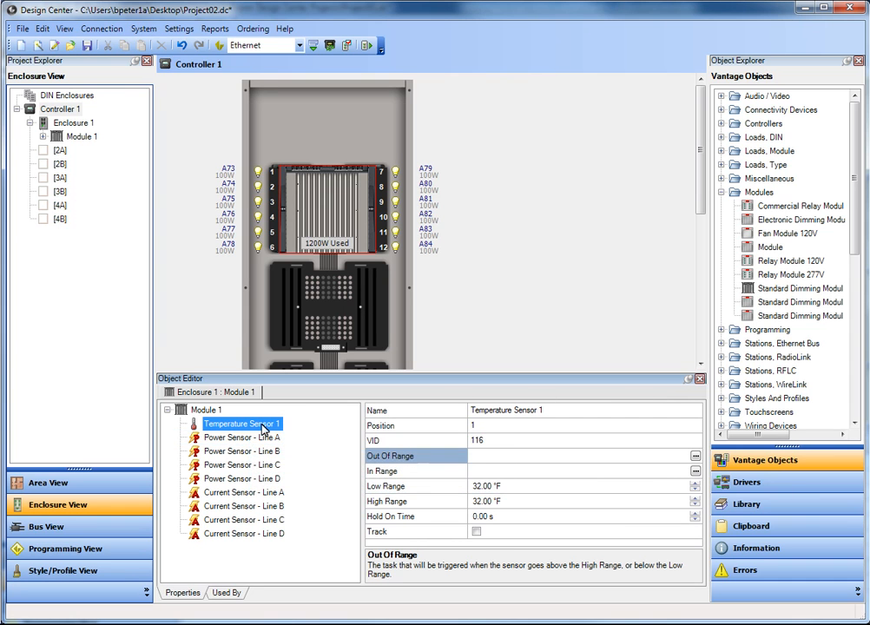
Set the Low Range of Power Sensor - Line A to 20 and its High Range to 1920
{"action": "left_click", "coordinate": [252, 439]}
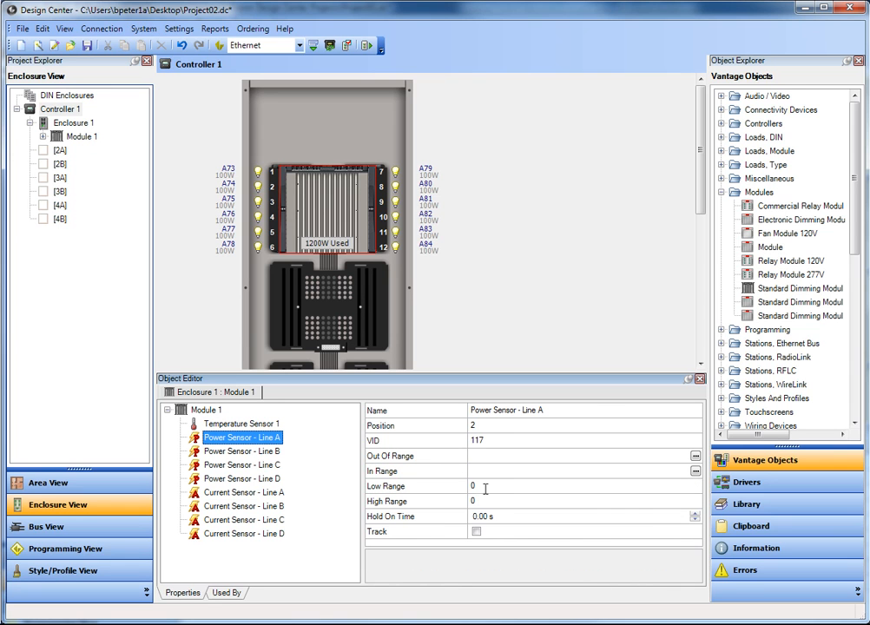
{"action": "left_click", "coordinate": [485, 488]}
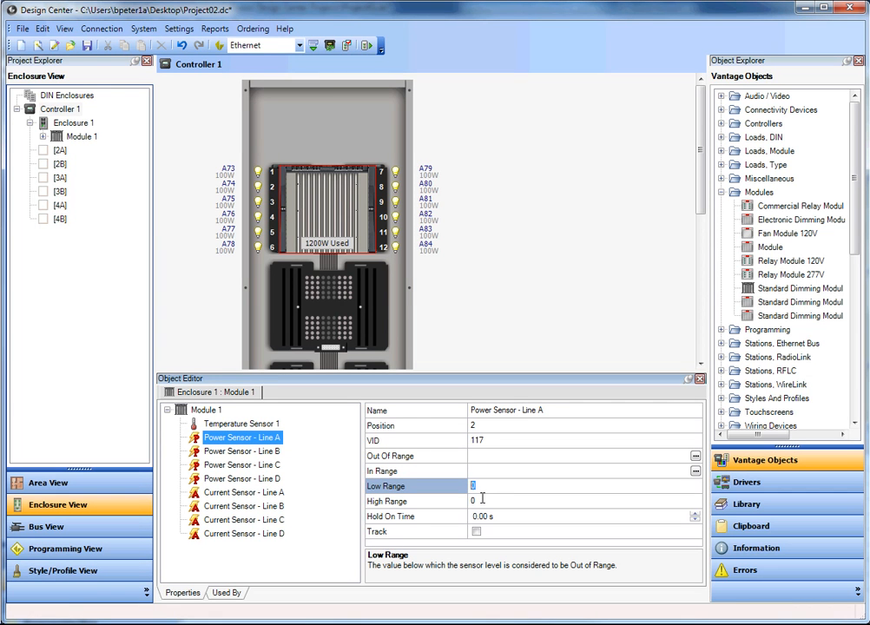
{"action": "type", "text": "20"}
{"action": "left_click", "coordinate": [482, 500]}
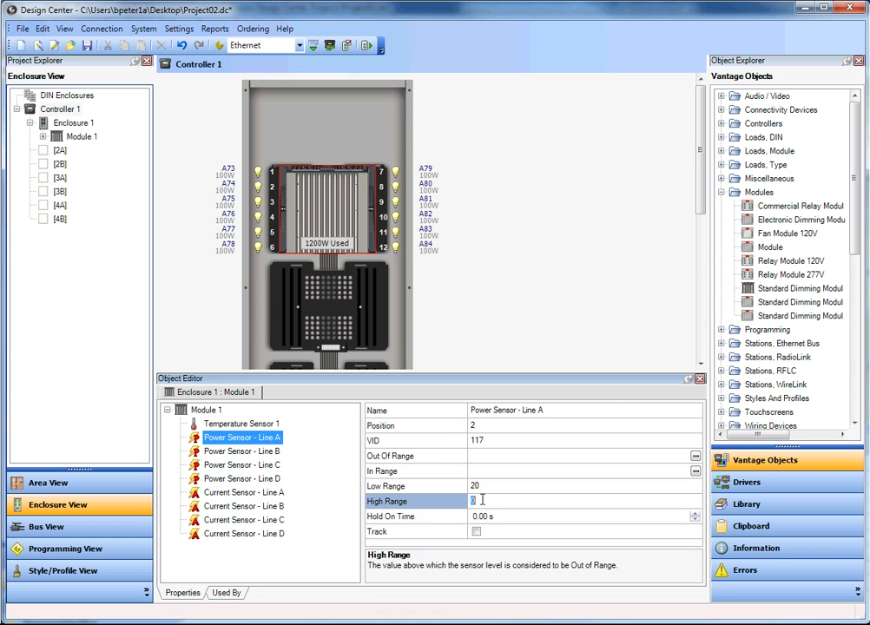
{"action": "type", "text": "1920"}
Enable Track on Current Sensor - Line A and open the properties of Power Sensor - Line A
{"action": "left_click", "coordinate": [231, 495]}
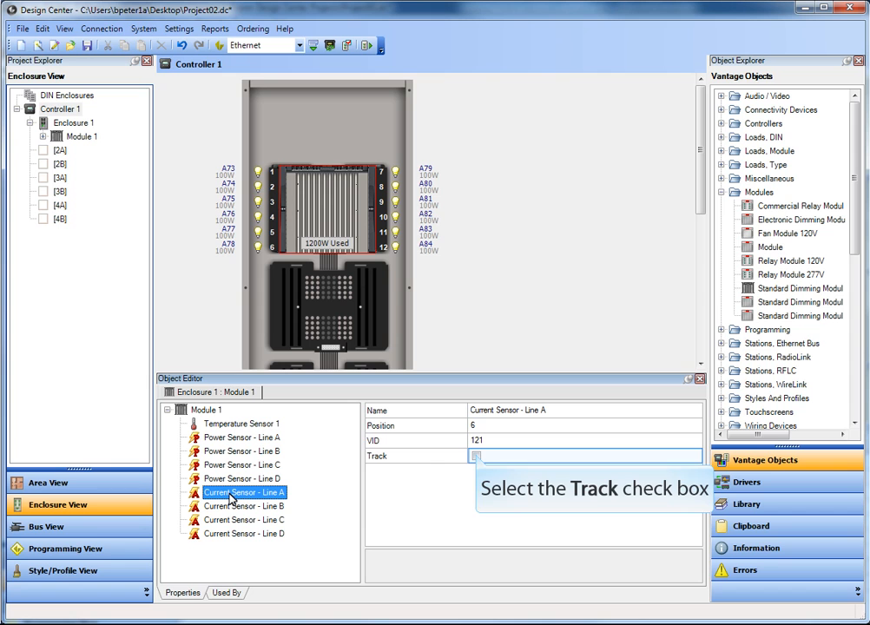
{"action": "left_click", "coordinate": [476, 457]}
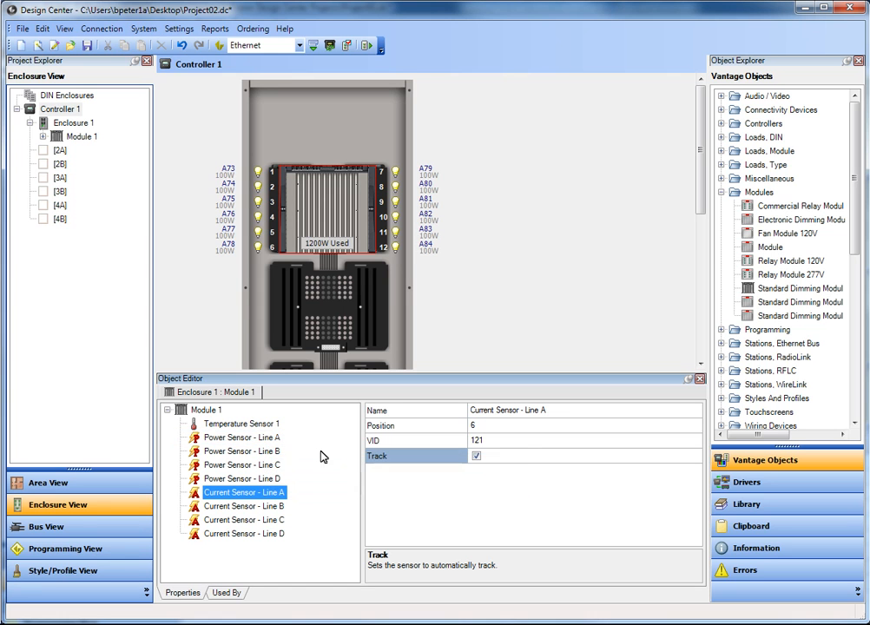
{"action": "left_click", "coordinate": [267, 440]}
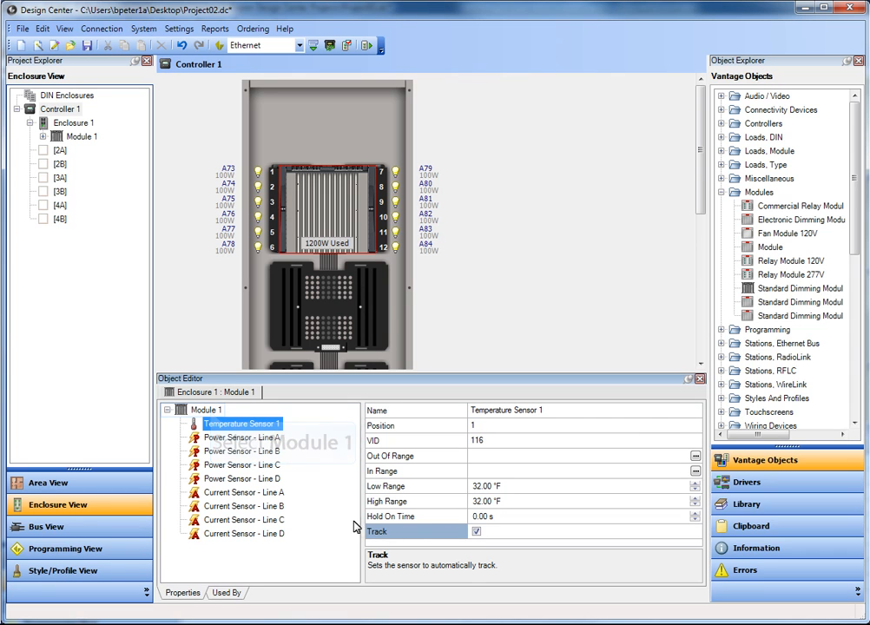
Open Module 1's Alert task and set the power threshold in its first If condition to 20
{"action": "left_click", "coordinate": [208, 410]}
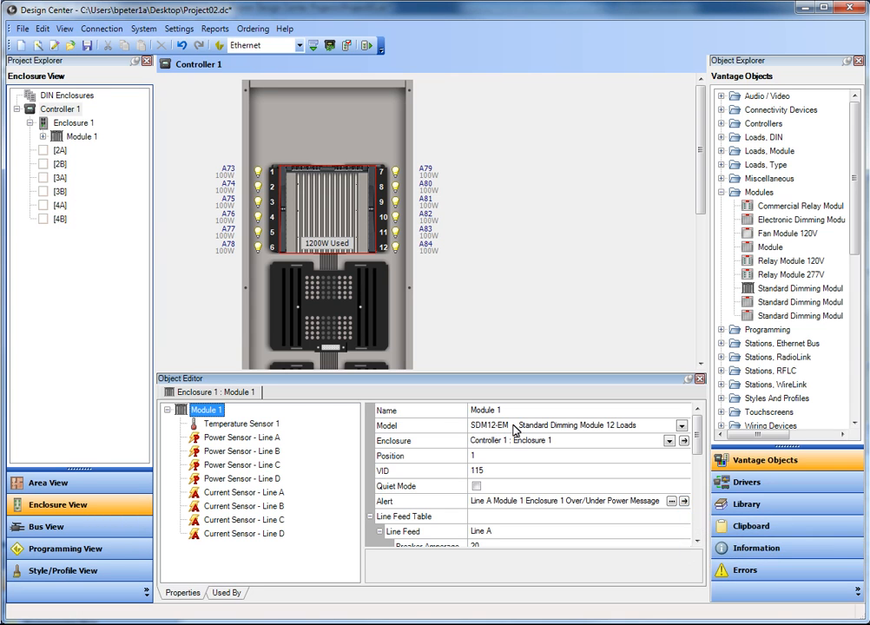
{"action": "left_click", "coordinate": [684, 503]}
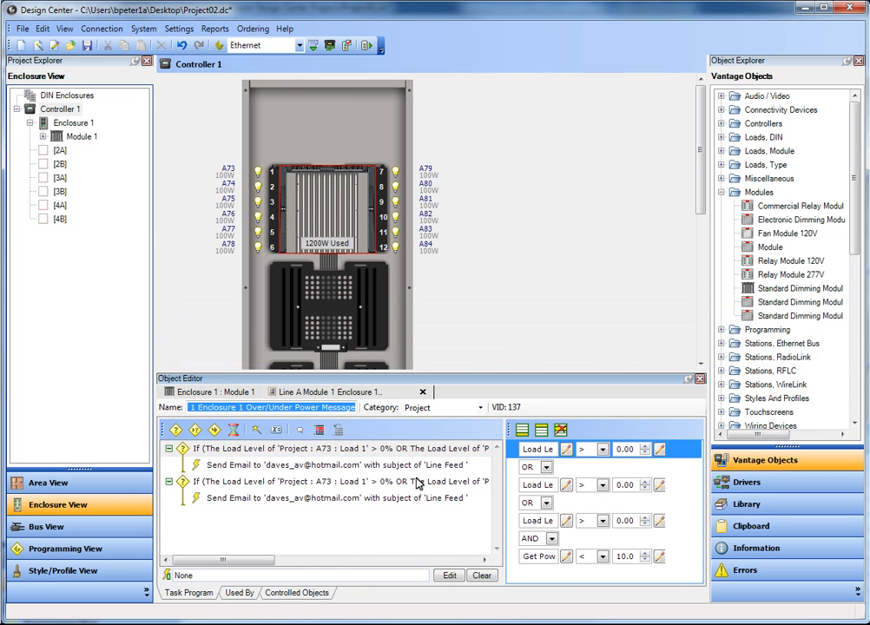
{"action": "left_click", "coordinate": [384, 451]}
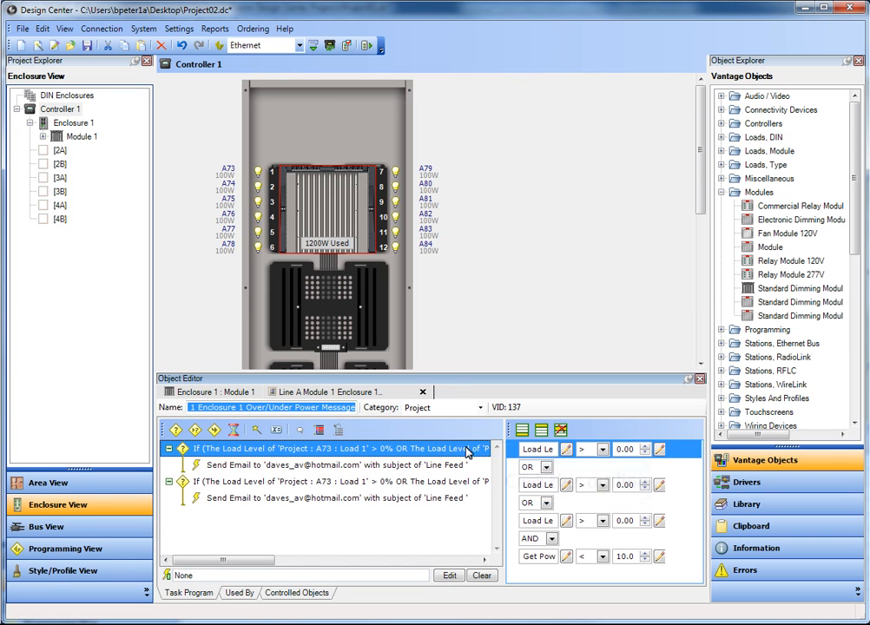
{"action": "left_click", "coordinate": [513, 454]}
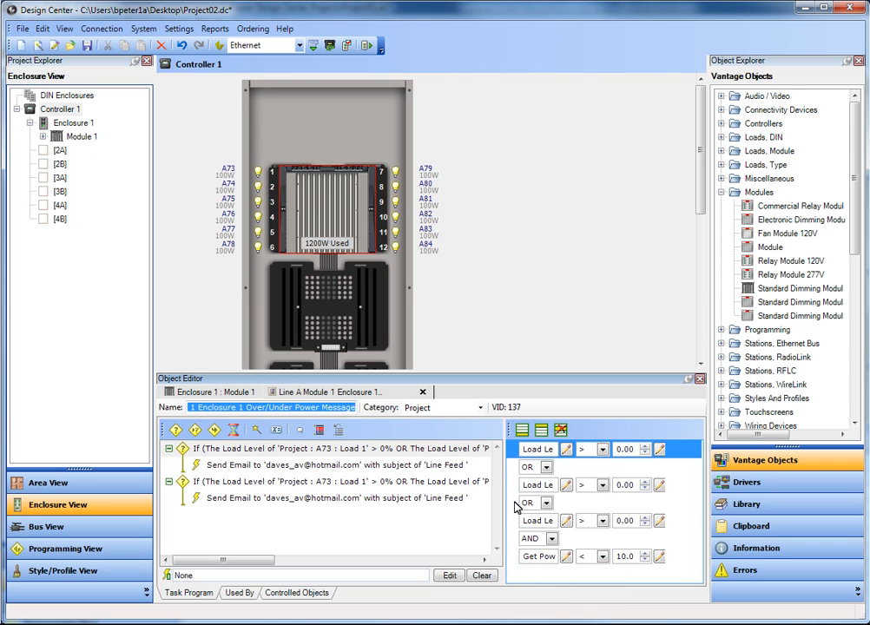
{"action": "left_click", "coordinate": [516, 556]}
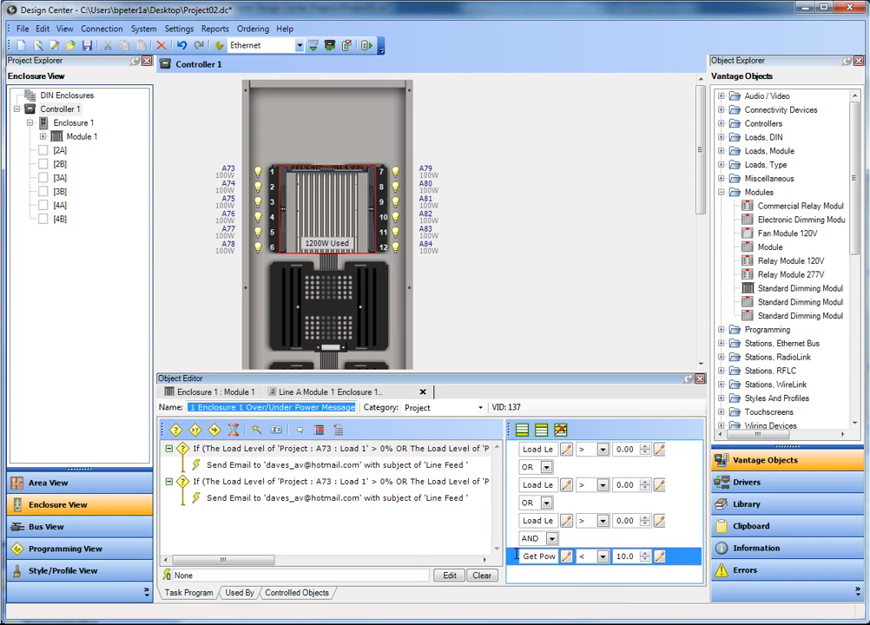
{"action": "double_click", "coordinate": [627, 556]}
{"action": "type", "text": "20."}
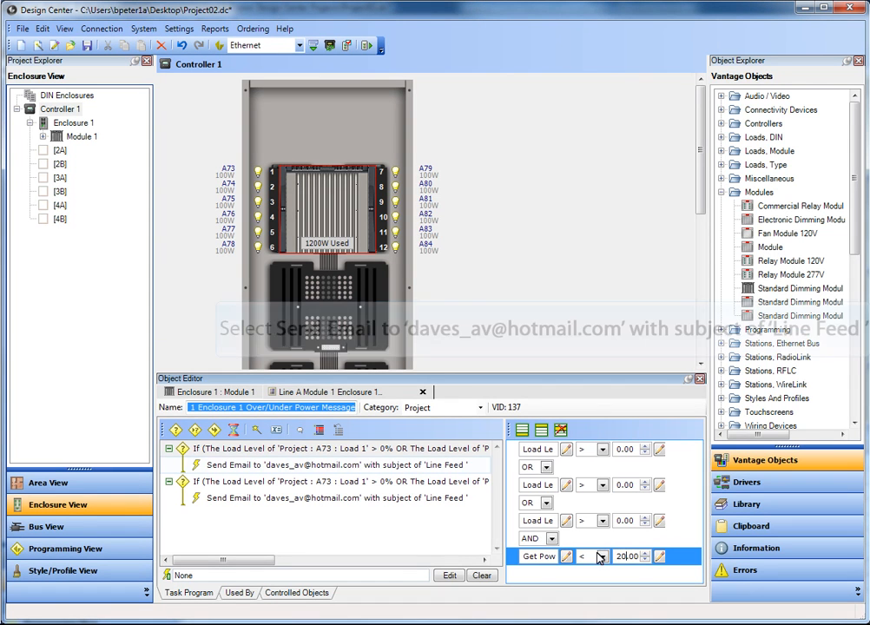
Change the subject of the first condition's Send Email action to "Line Feed Error"
{"action": "left_click", "coordinate": [391, 468]}
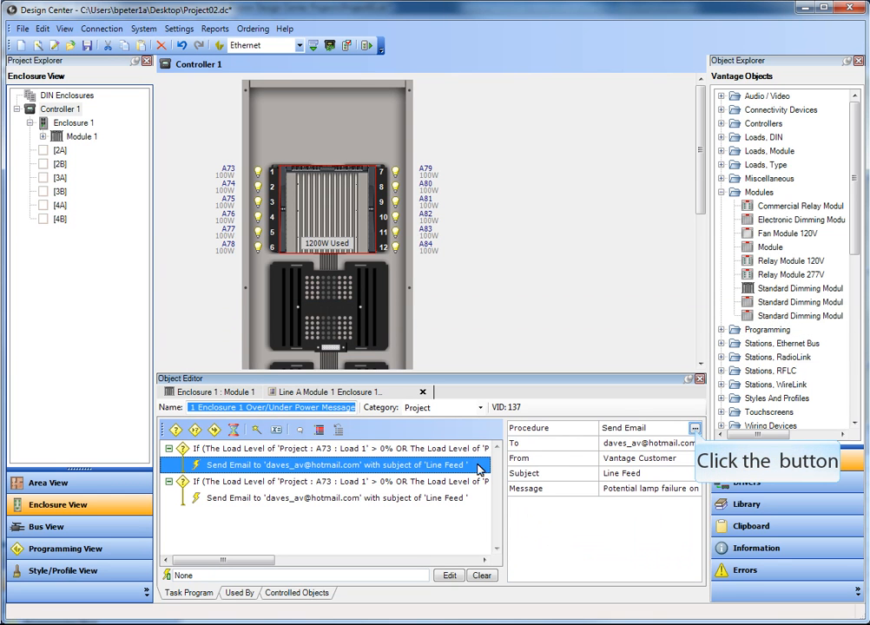
{"action": "left_click", "coordinate": [696, 431]}
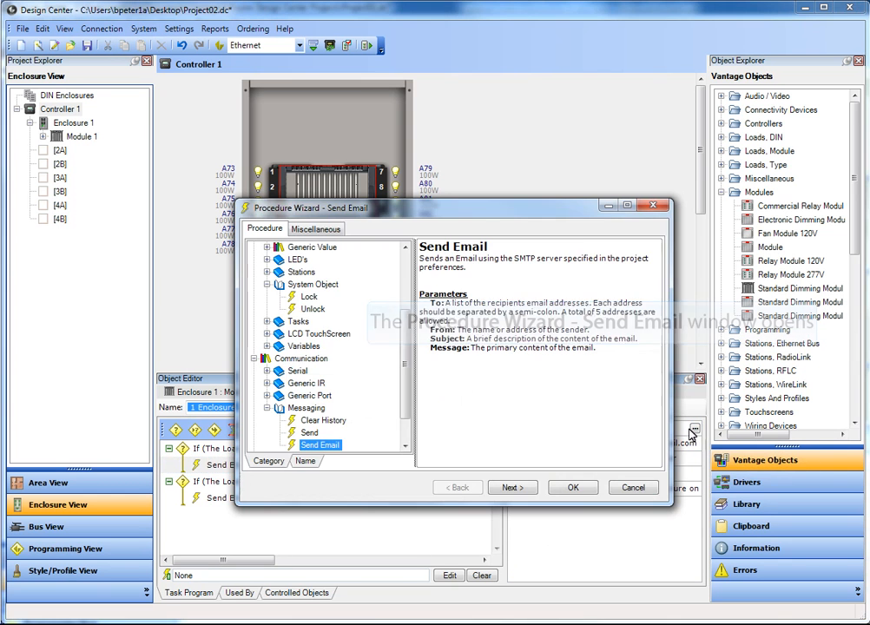
{"action": "left_click", "coordinate": [316, 228]}
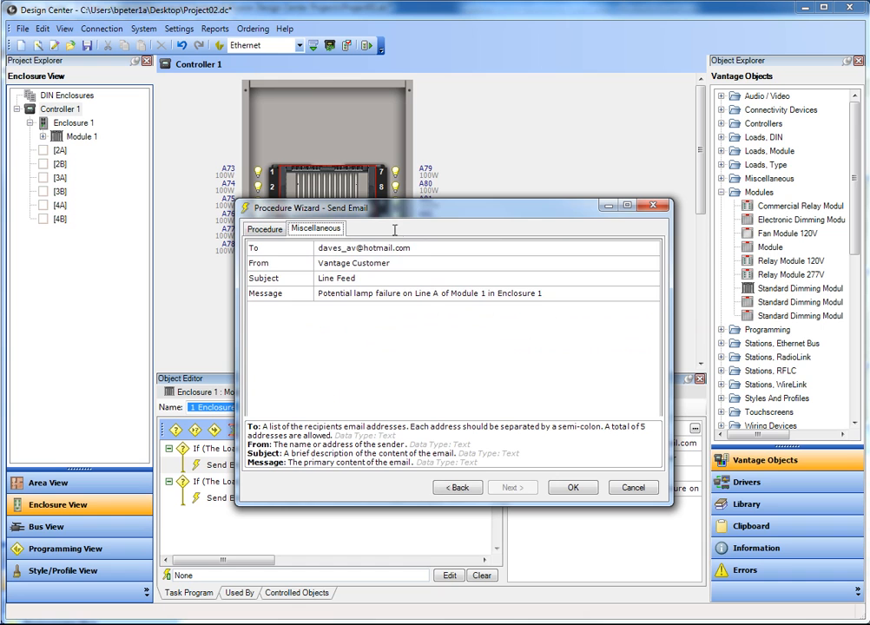
{"action": "left_click", "coordinate": [316, 248]}
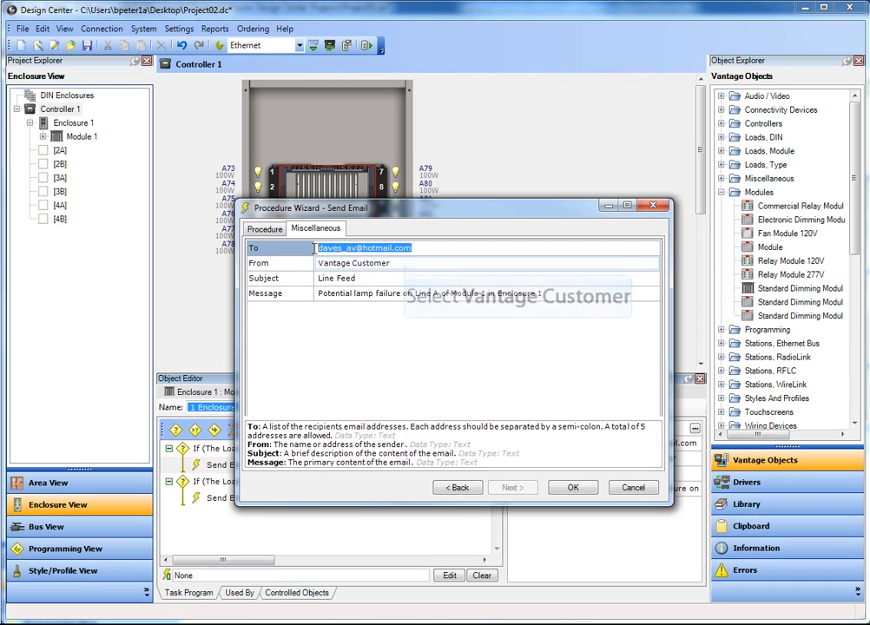
{"action": "left_click", "coordinate": [405, 265]}
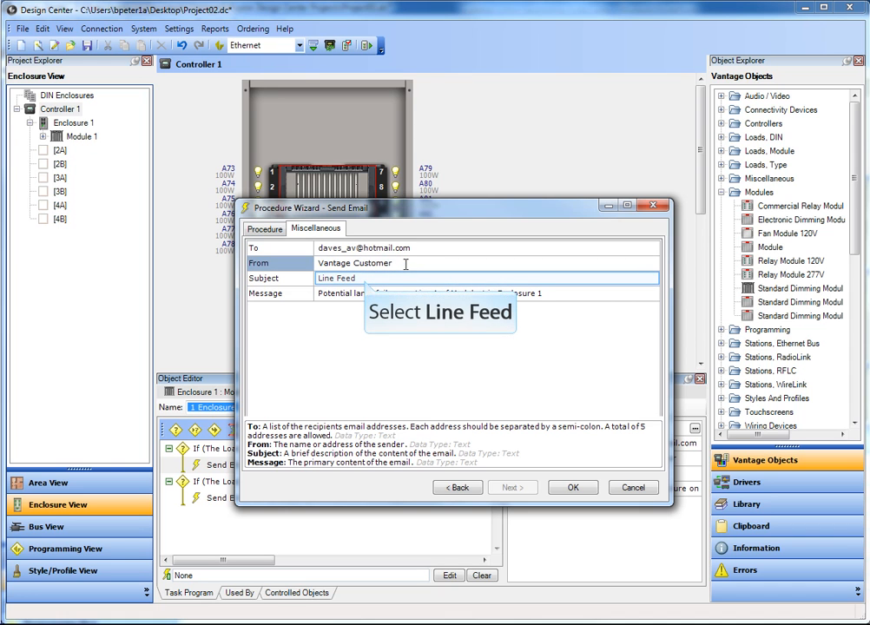
{"action": "left_click", "coordinate": [366, 278]}
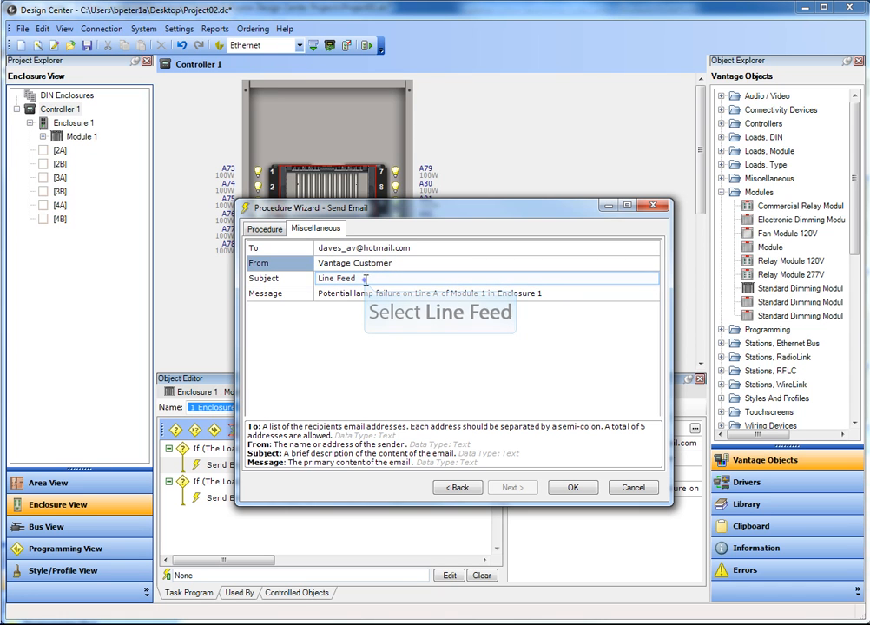
{"action": "type", "text": "Error"}
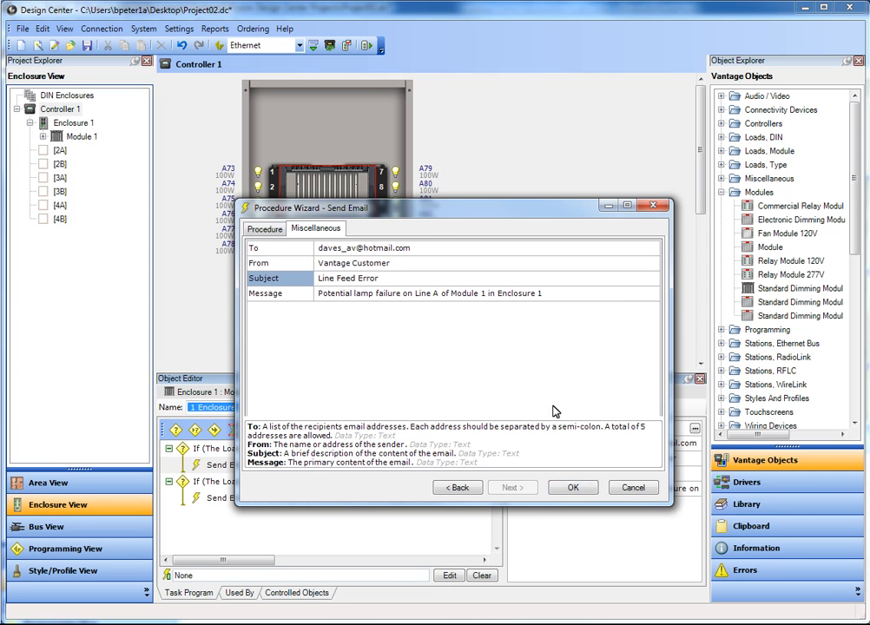
{"action": "left_click", "coordinate": [569, 488]}
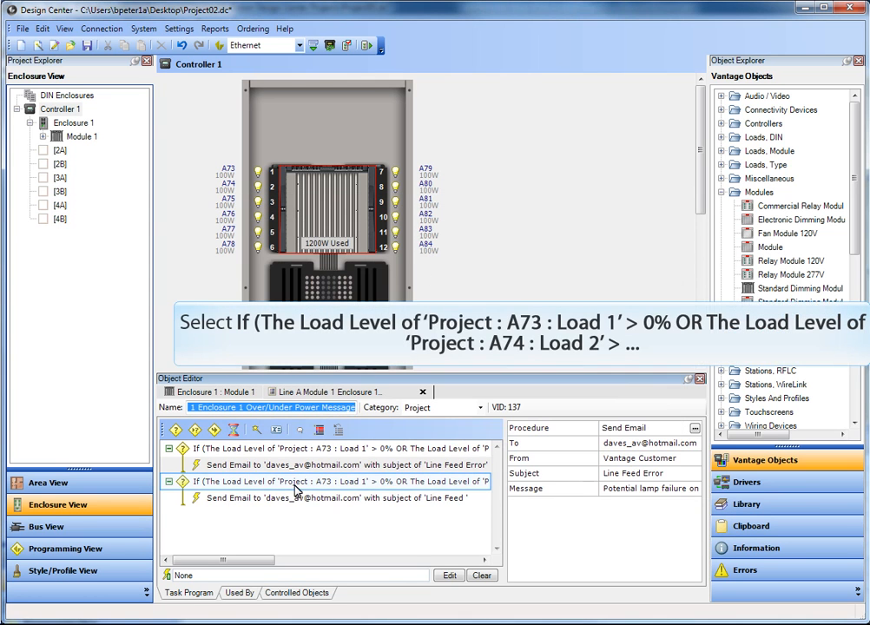
Set the power threshold in the task's second If condition to 1900
{"action": "left_click", "coordinate": [245, 487]}
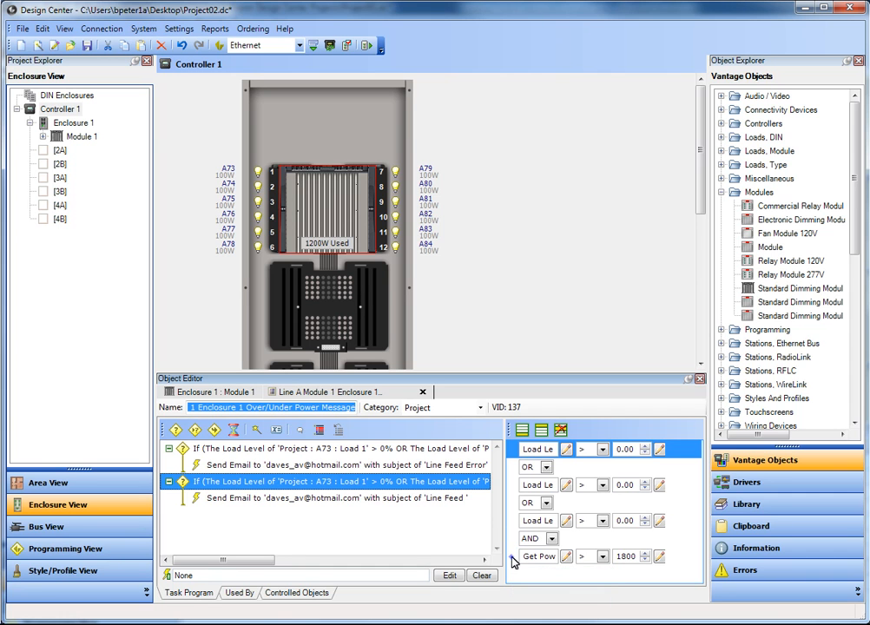
{"action": "left_click", "coordinate": [512, 558]}
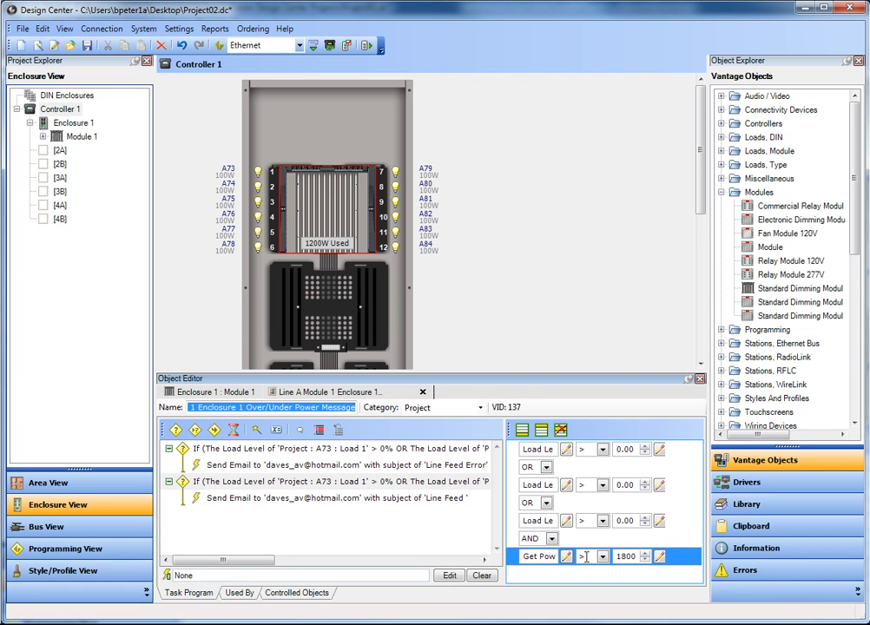
{"action": "left_click", "coordinate": [624, 559]}
{"action": "type", "text": "900."}
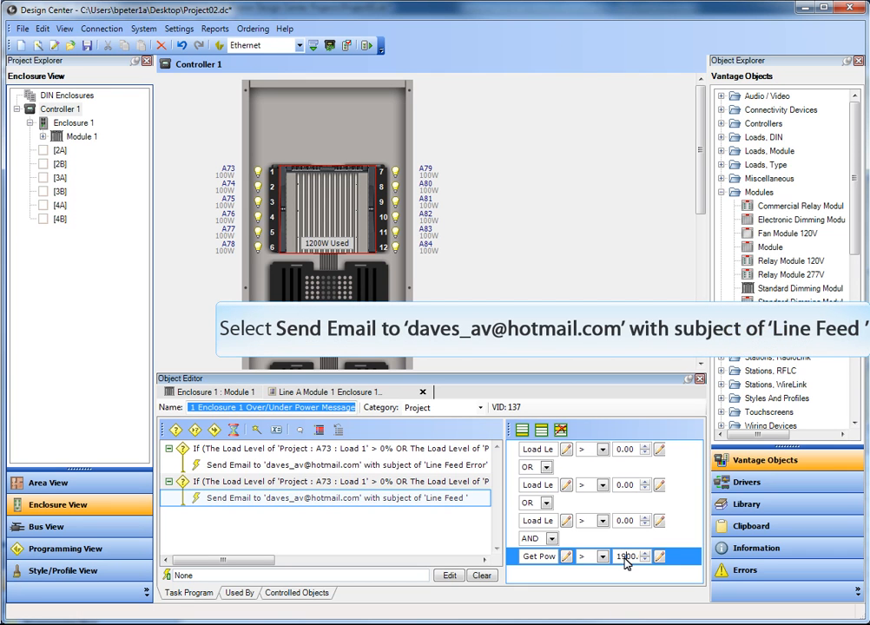
Change the subject of the second condition's Send Email action to "Line Feed Error"
{"action": "left_click", "coordinate": [313, 504]}
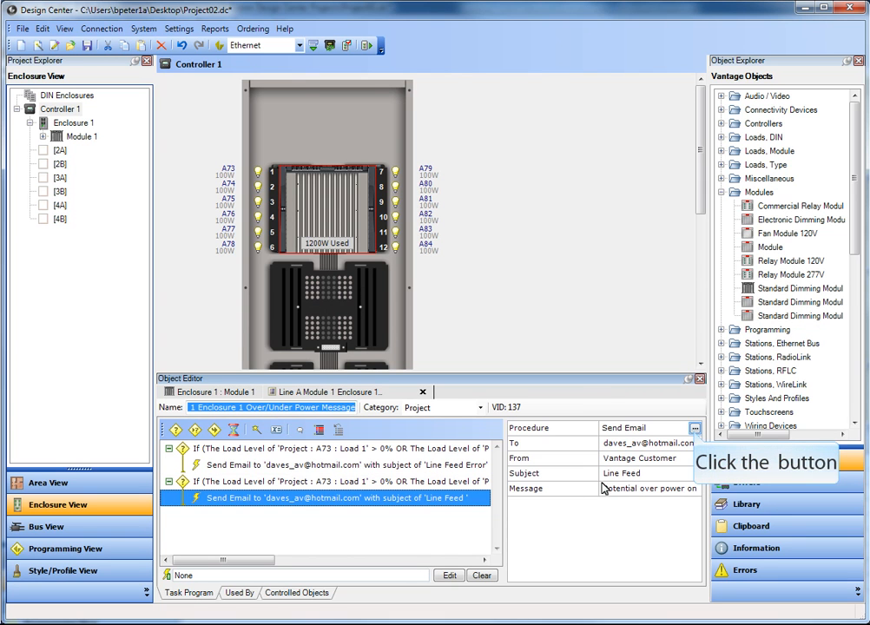
{"action": "left_click", "coordinate": [694, 428]}
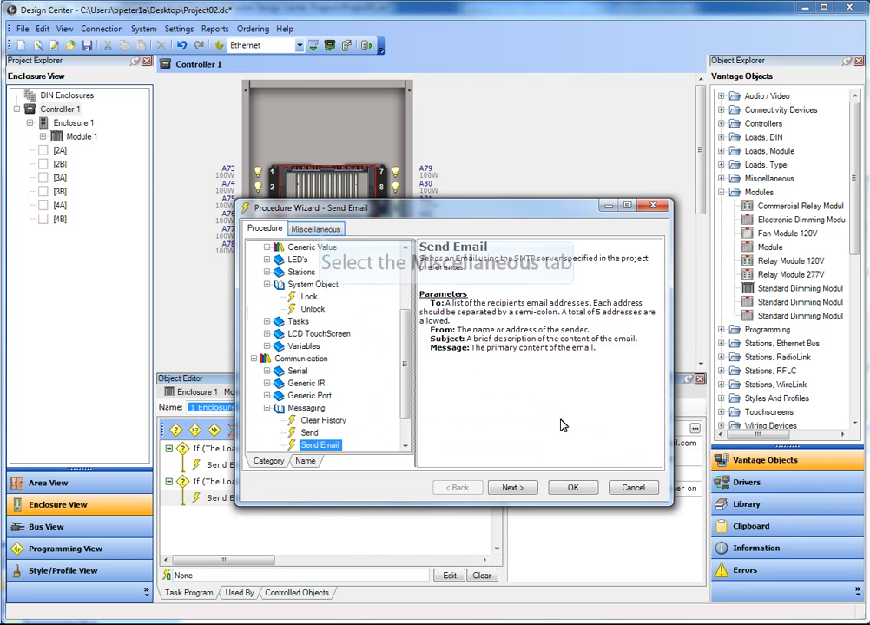
{"action": "left_click", "coordinate": [318, 229]}
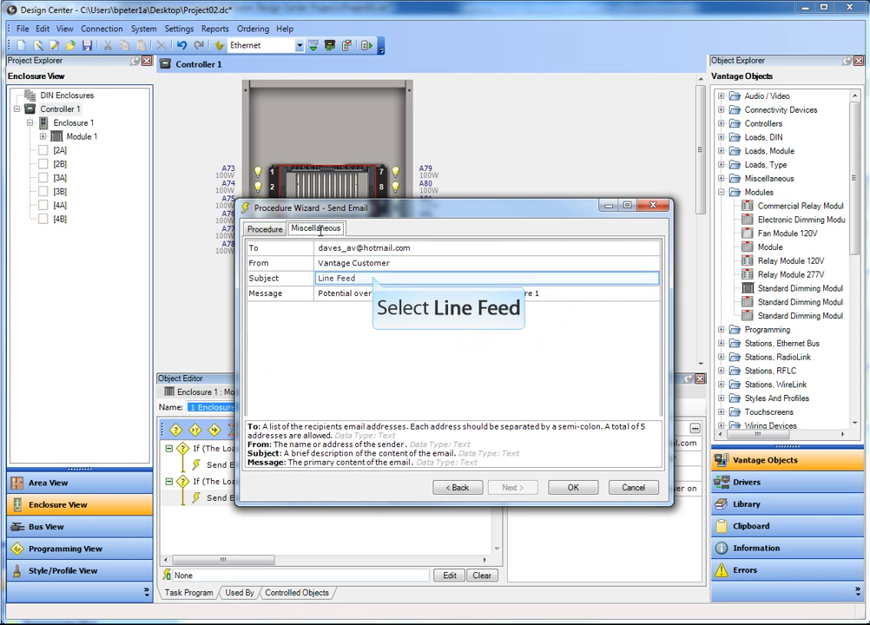
{"action": "left_click", "coordinate": [373, 278]}
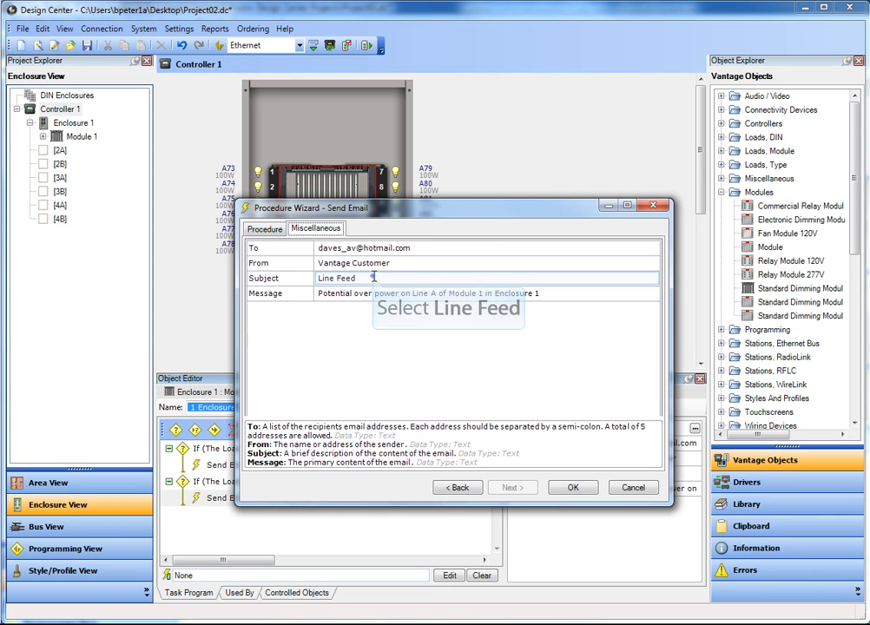
{"action": "left_click", "coordinate": [374, 278]}
{"action": "type", "text": "Error"}
{"action": "left_click", "coordinate": [375, 293]}
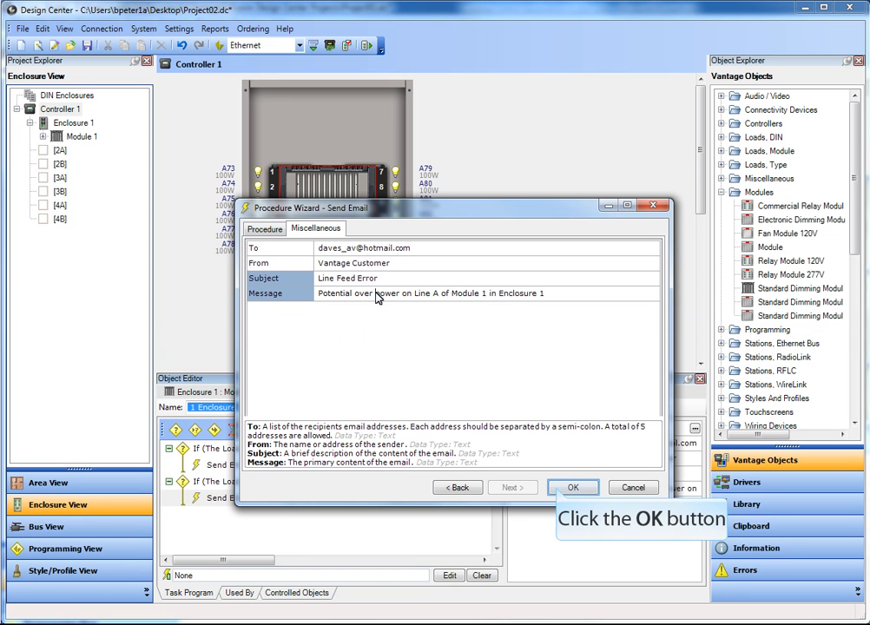
{"action": "left_click", "coordinate": [559, 489]}
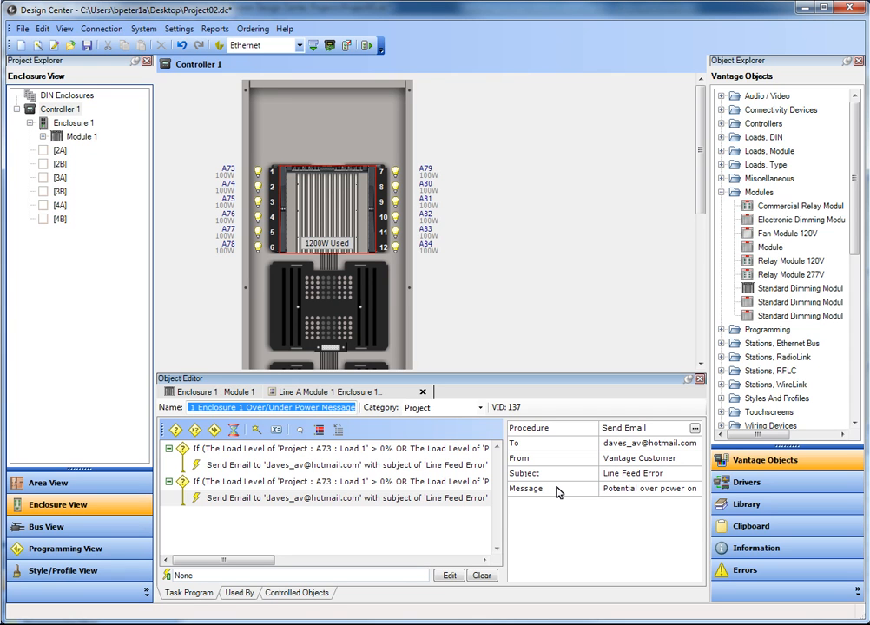
Return to Module 1's properties and open its detailed view to examine the Current and Power figures for each line feed
{"action": "left_click", "coordinate": [214, 393]}
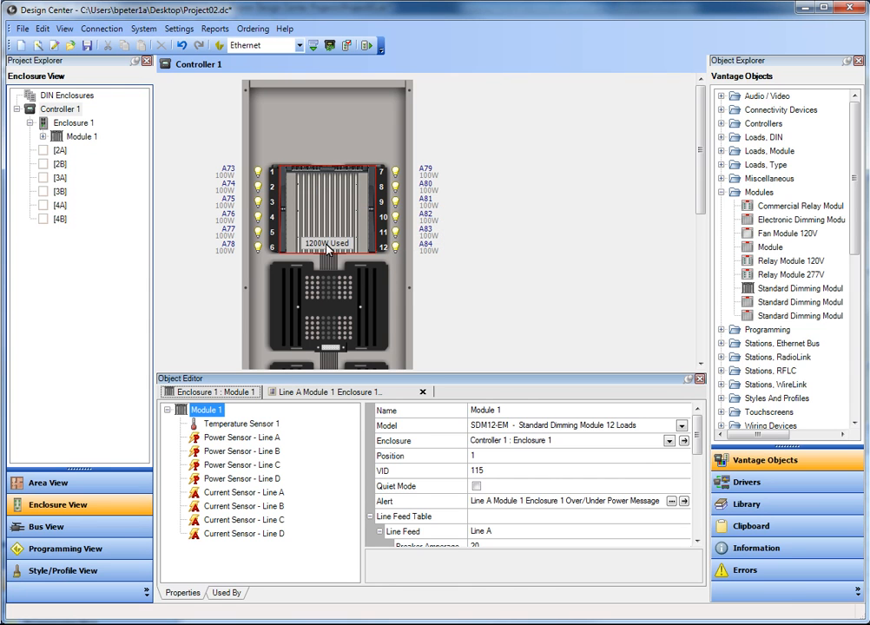
{"action": "double_click", "coordinate": [330, 202]}
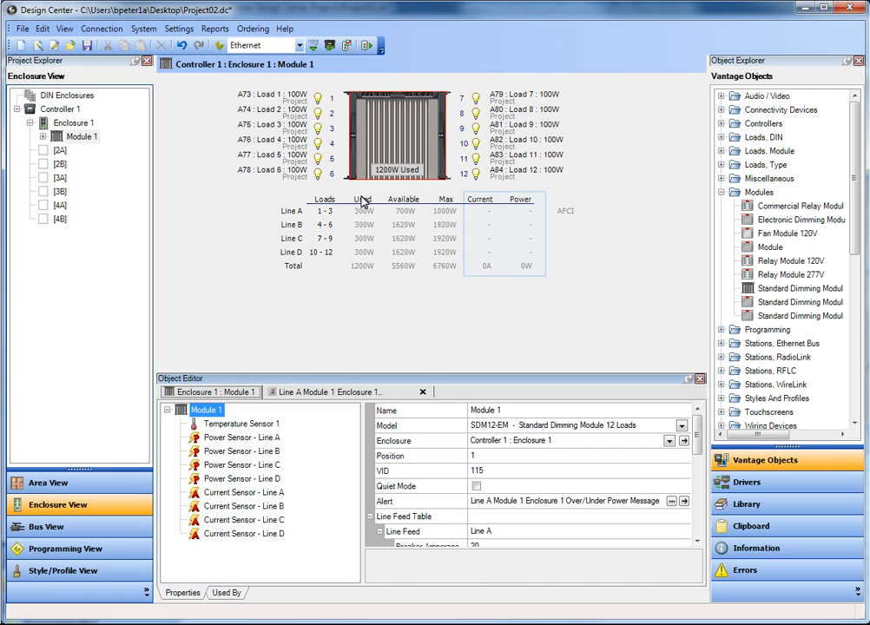
{"action": "left_click", "coordinate": [484, 204]}
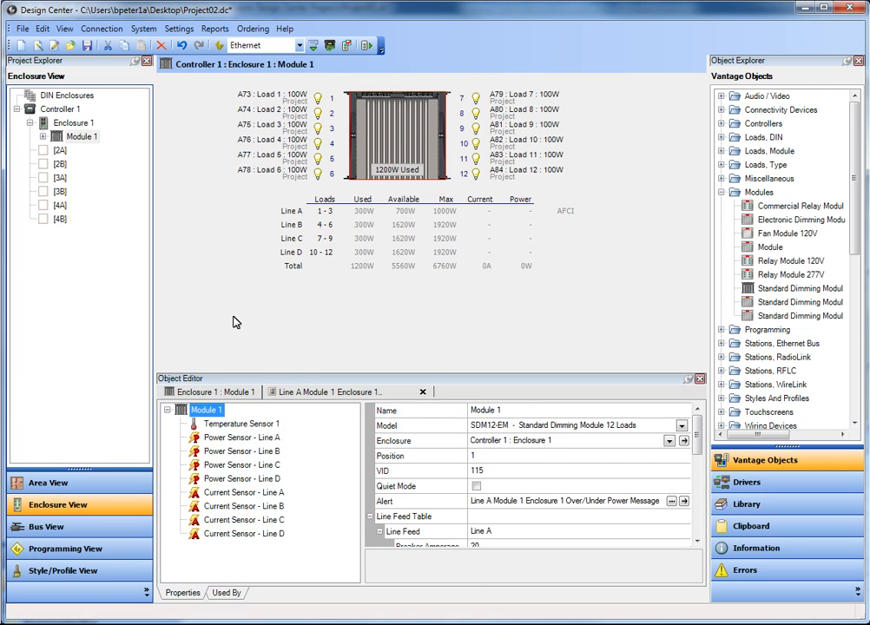
{"action": "left_click", "coordinate": [222, 395]}
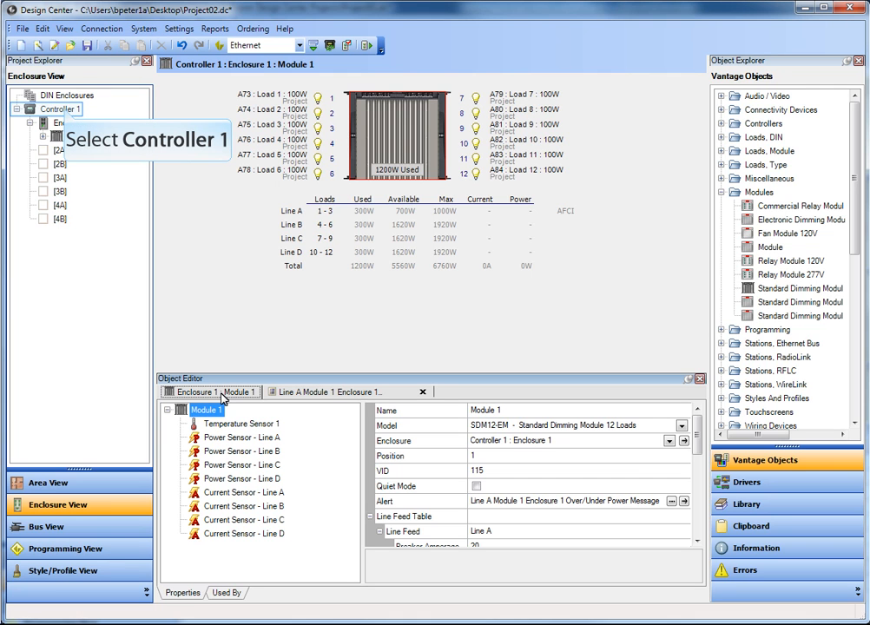
Add a second enclosure to Controller 1 and a module in the second slot of Enclosure 1
{"action": "left_click", "coordinate": [65, 112]}
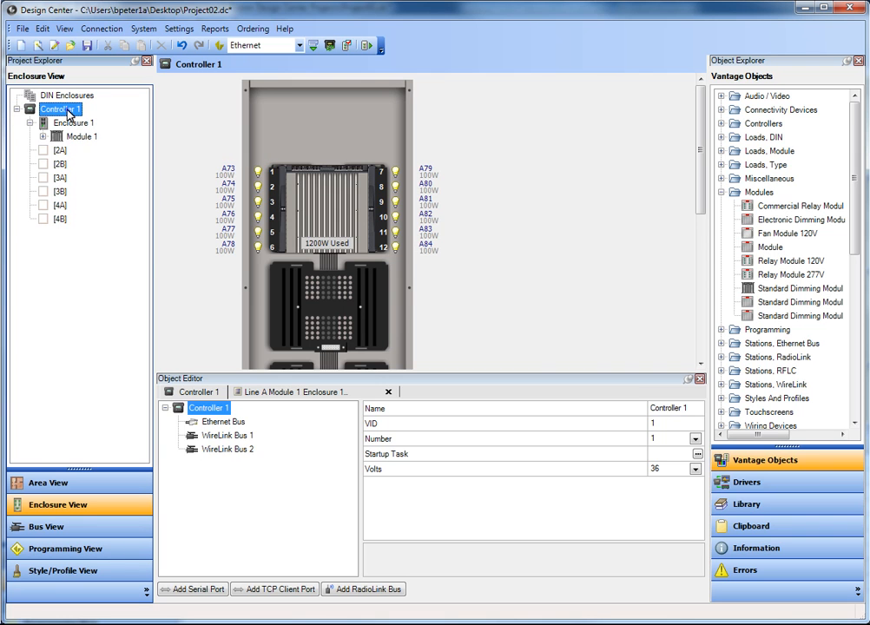
{"action": "right_click", "coordinate": [70, 114]}
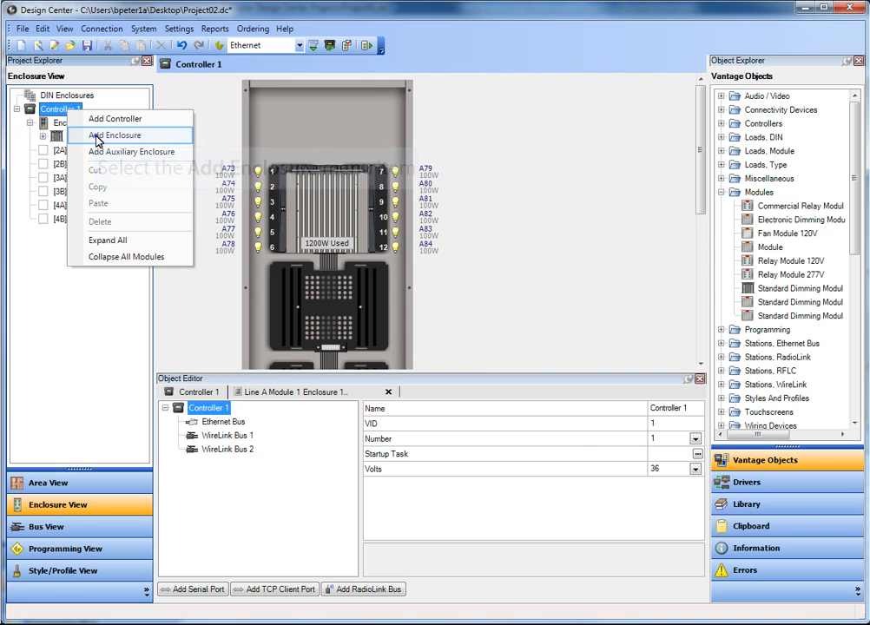
{"action": "left_click", "coordinate": [122, 134]}
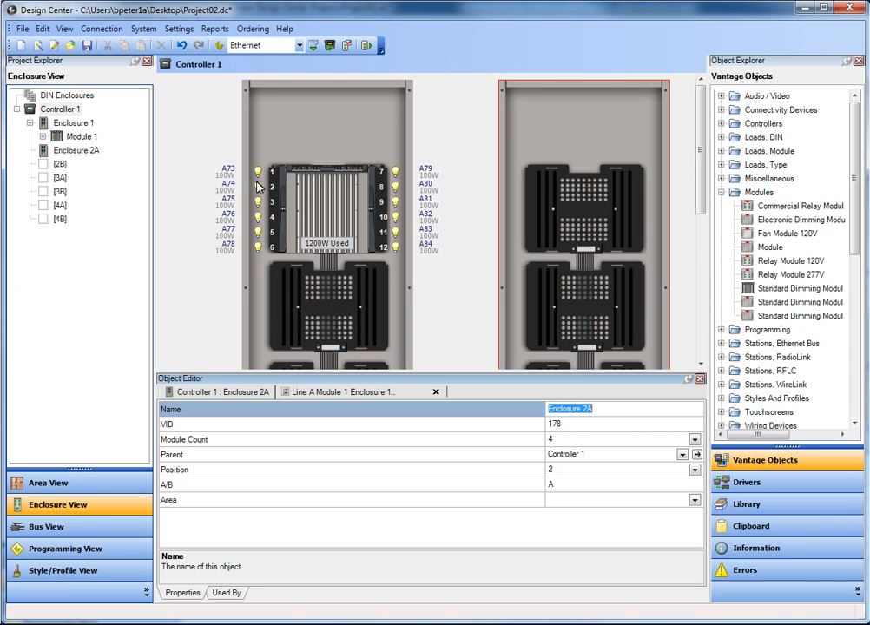
{"action": "right_click", "coordinate": [303, 303]}
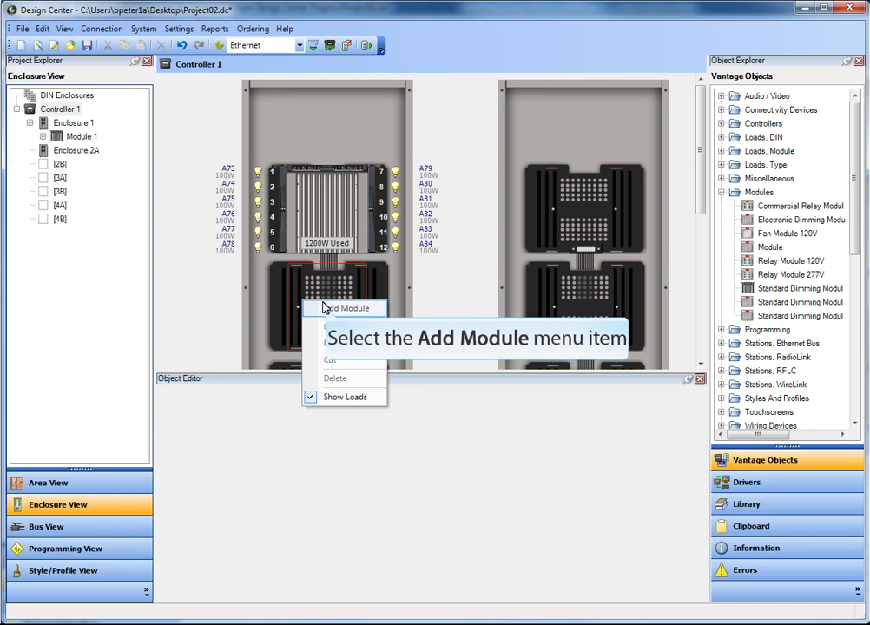
{"action": "left_click", "coordinate": [346, 308]}
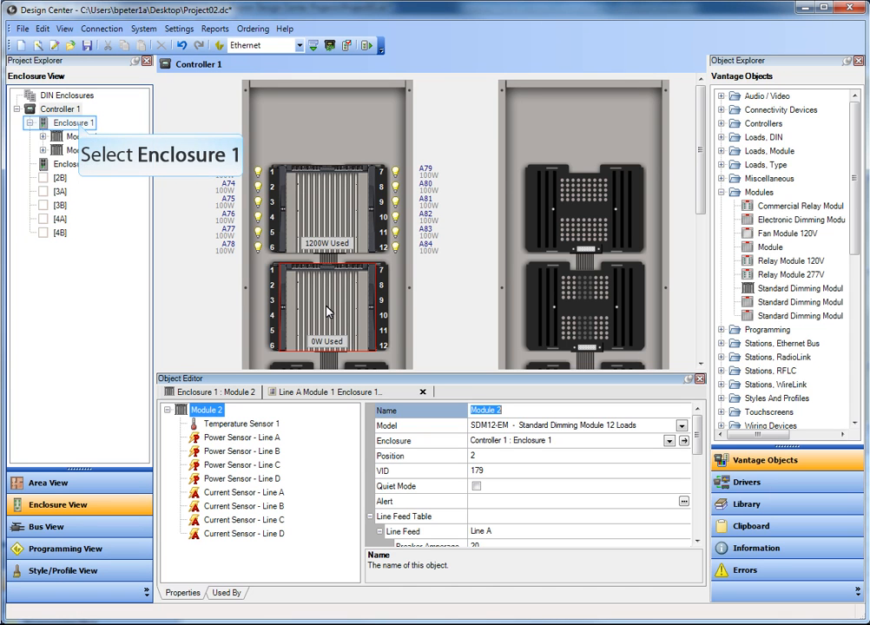
In the Controller 1 view, move load A78 to output 1 and load A84 to output 10 of Enclosure 1's Module 2
{"action": "left_click", "coordinate": [78, 125]}
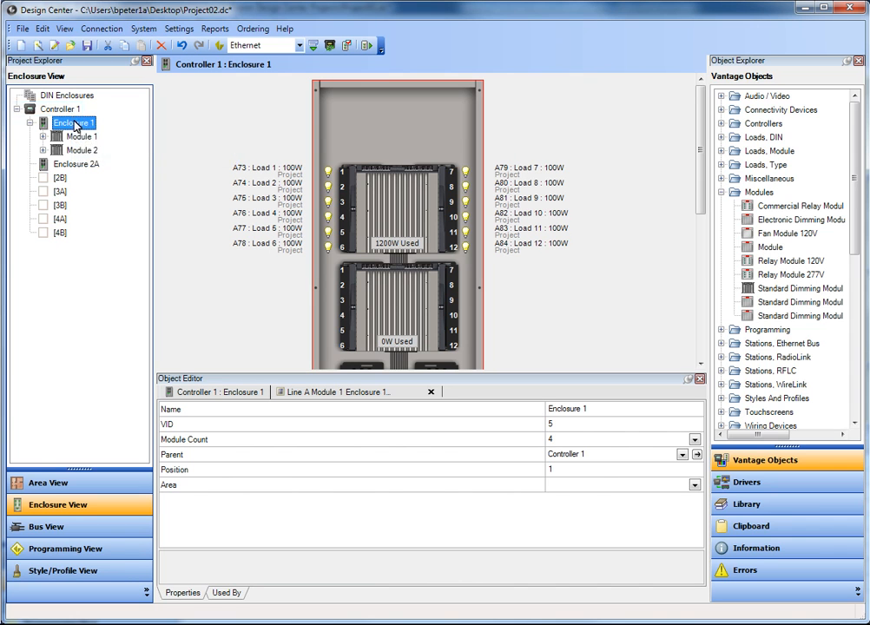
{"action": "left_click", "coordinate": [73, 113]}
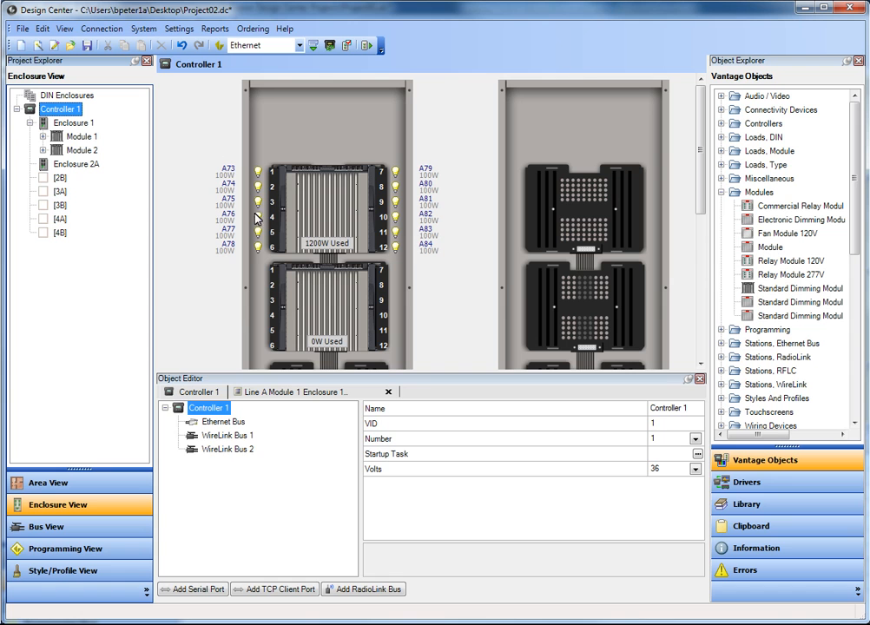
{"action": "left_click_drag", "start_coordinate": [257, 250], "coordinate": [258, 270]}
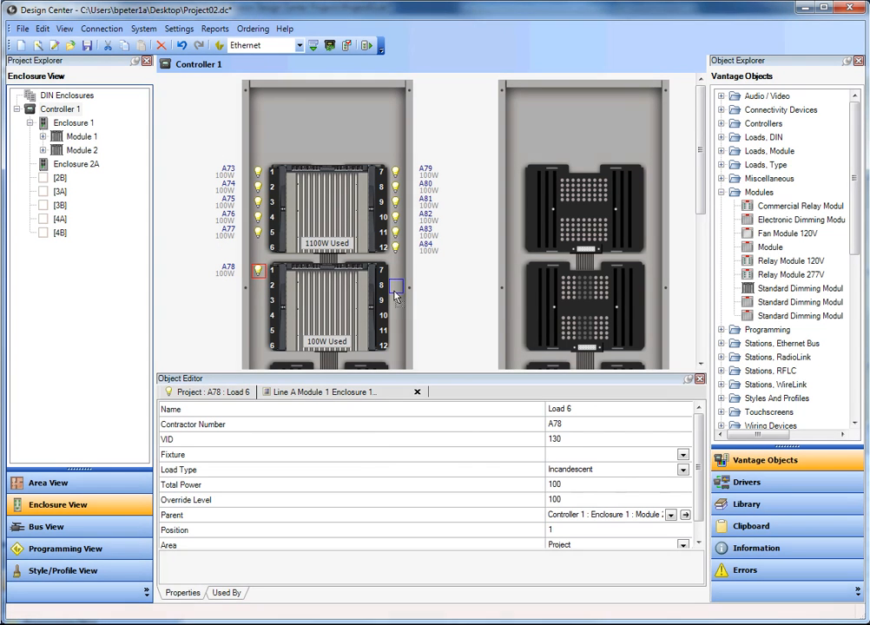
{"action": "left_click_drag", "start_coordinate": [396, 247], "coordinate": [393, 319]}
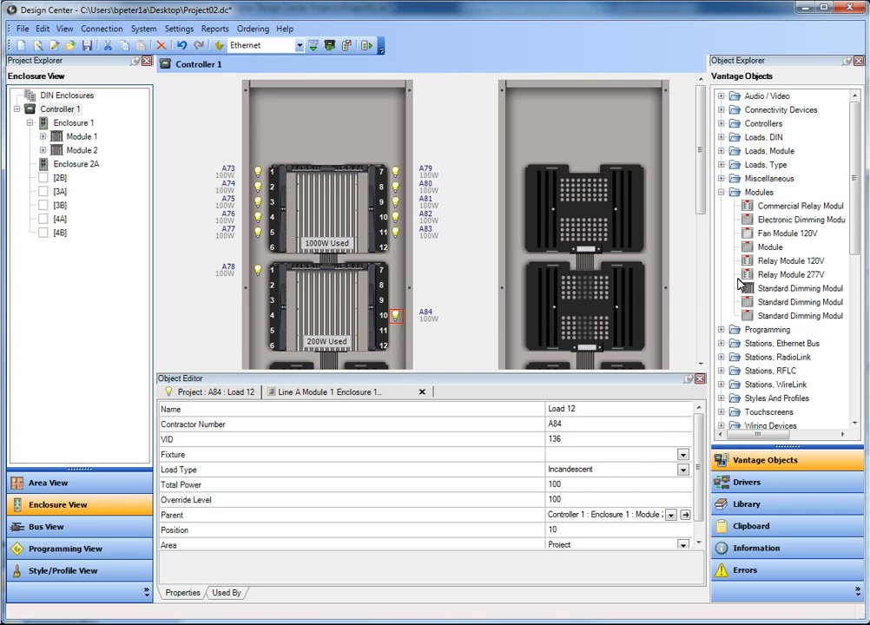
Place a Fan Module 120V in the second slot of Enclosure 2A and a generic Module in its first slot
{"action": "left_click", "coordinate": [782, 236]}
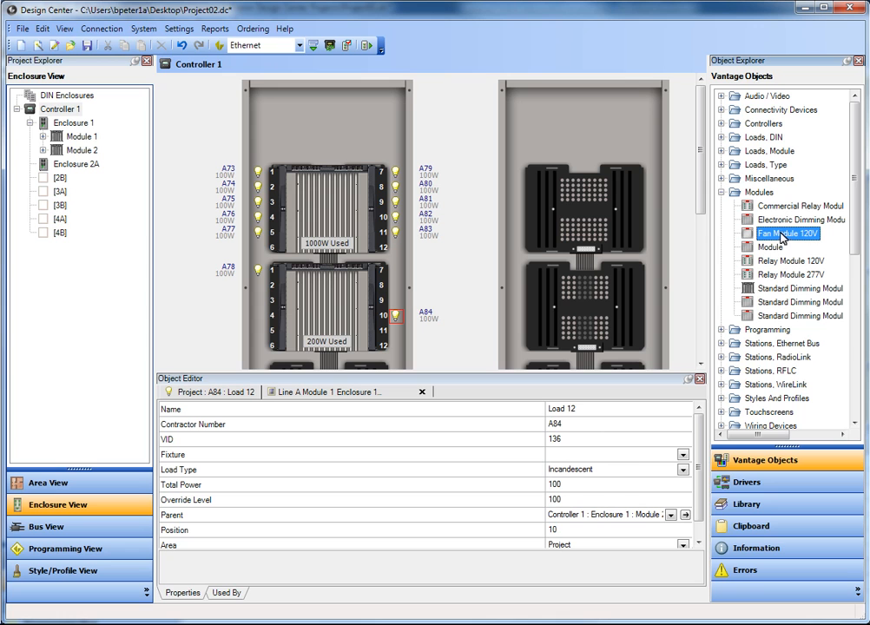
{"action": "left_click_drag", "start_coordinate": [780, 239], "coordinate": [590, 302]}
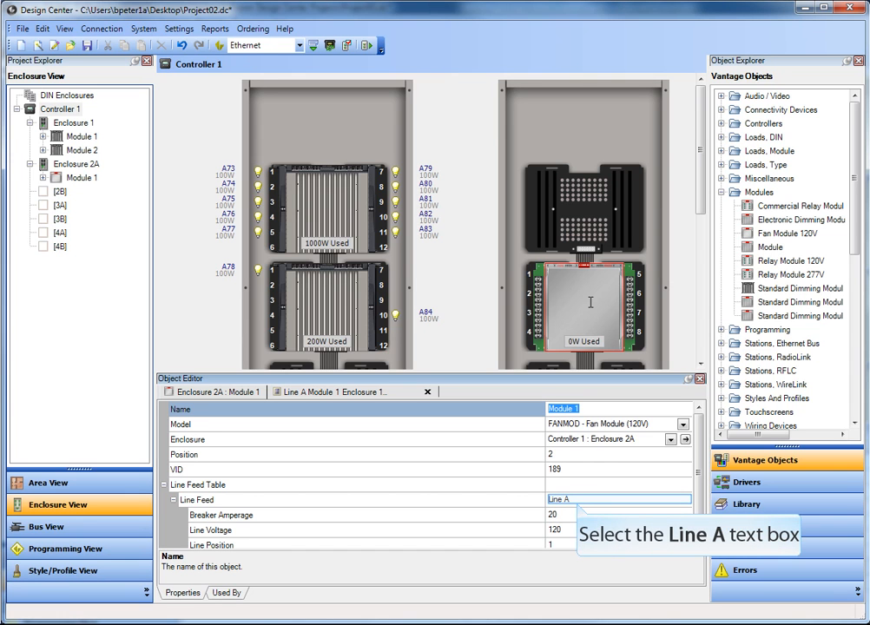
{"action": "left_click", "coordinate": [578, 503]}
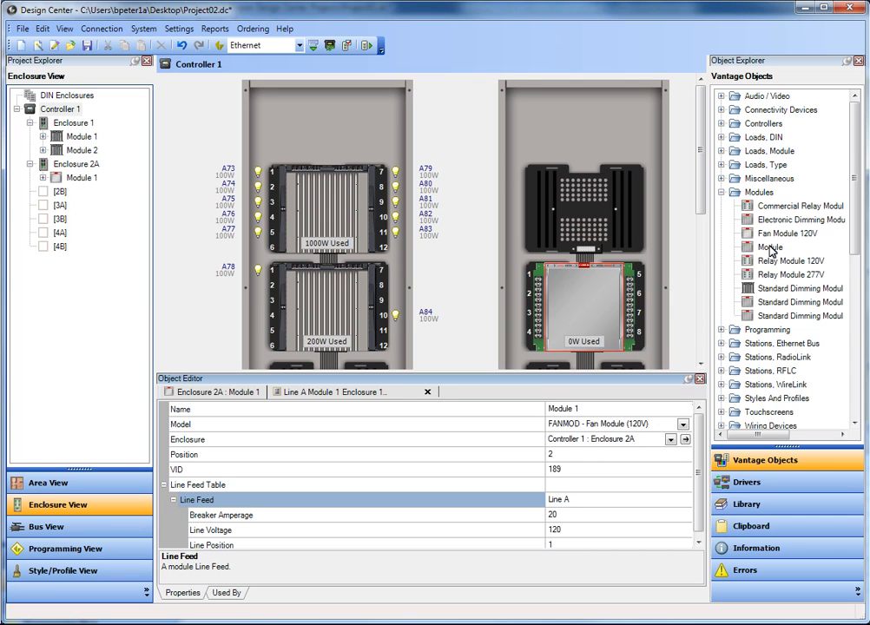
{"action": "left_click_drag", "start_coordinate": [770, 249], "coordinate": [599, 225]}
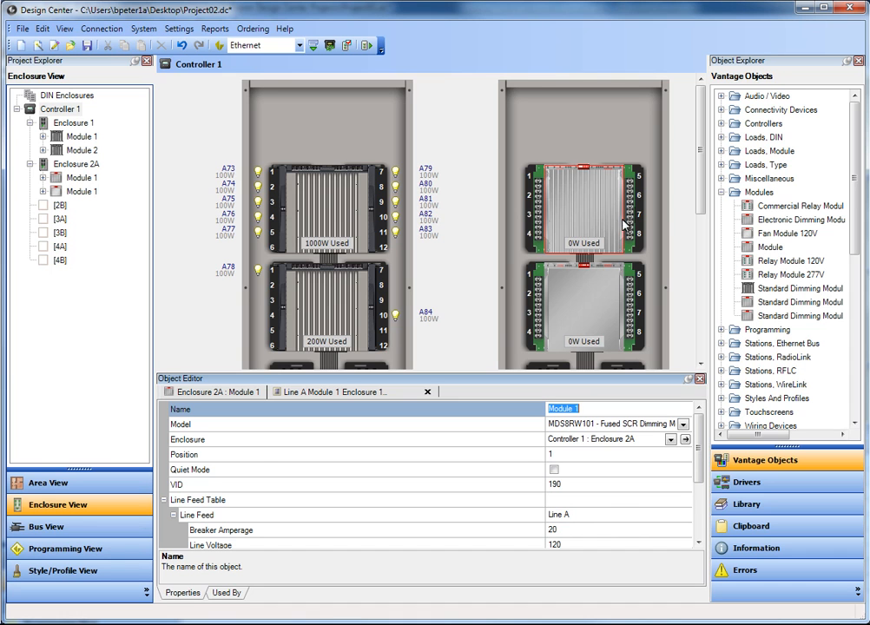
Place a Relay Module 120V in the third slot of Enclosure 2A and an Electronic Dimming Module in its fourth slot
{"action": "left_click_drag", "start_coordinate": [789, 265], "coordinate": [684, 243]}
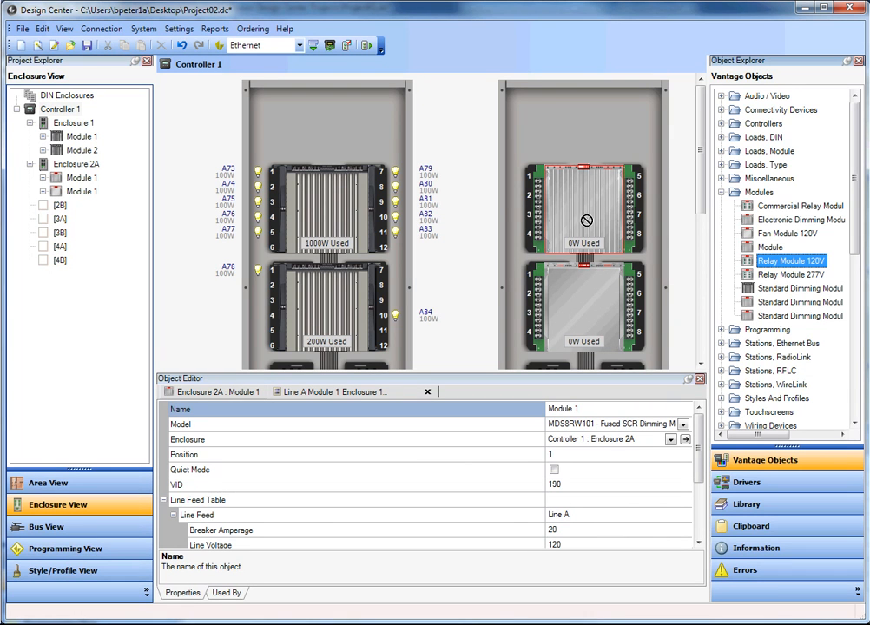
{"action": "left_click_drag", "start_coordinate": [585, 355], "coordinate": [557, 365]}
{"action": "left_click_drag", "start_coordinate": [701, 197], "coordinate": [700, 257]}
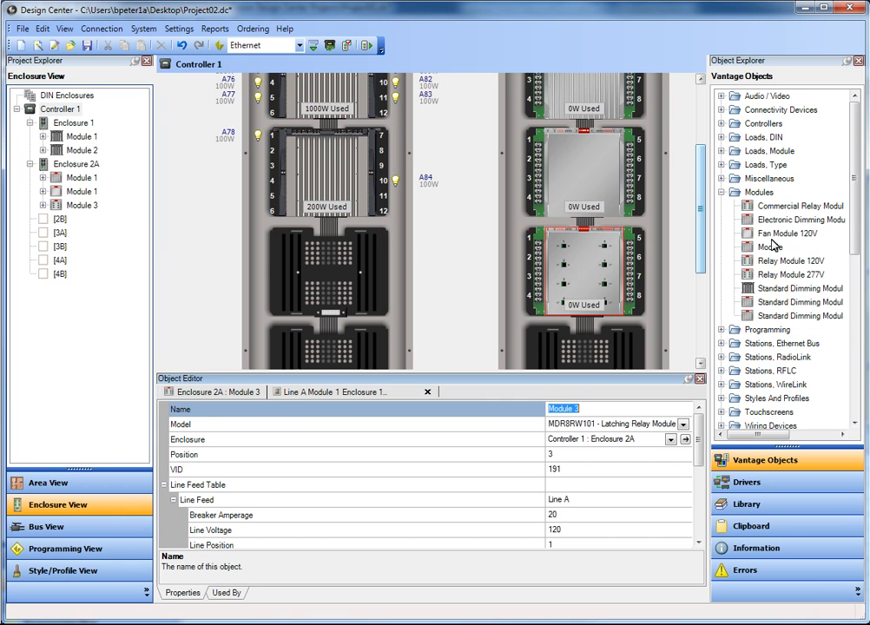
{"action": "left_click_drag", "start_coordinate": [792, 224], "coordinate": [608, 347]}
Add SDM12-EM Standard Dimming Modules in the third and fourth slots of Enclosure 1
{"action": "mouse_move", "coordinate": [703, 230]}
{"action": "left_mouse_down"}
{"action": "mouse_move", "coordinate": [701, 301]}
{"action": "mouse_move", "coordinate": [704, 124]}
{"action": "mouse_move", "coordinate": [711, 236]}
{"action": "mouse_move", "coordinate": [699, 317]}
{"action": "mouse_move", "coordinate": [702, 192]}
{"action": "mouse_move", "coordinate": [704, 250]}
{"action": "mouse_move", "coordinate": [703, 239]}
{"action": "left_mouse_up"}
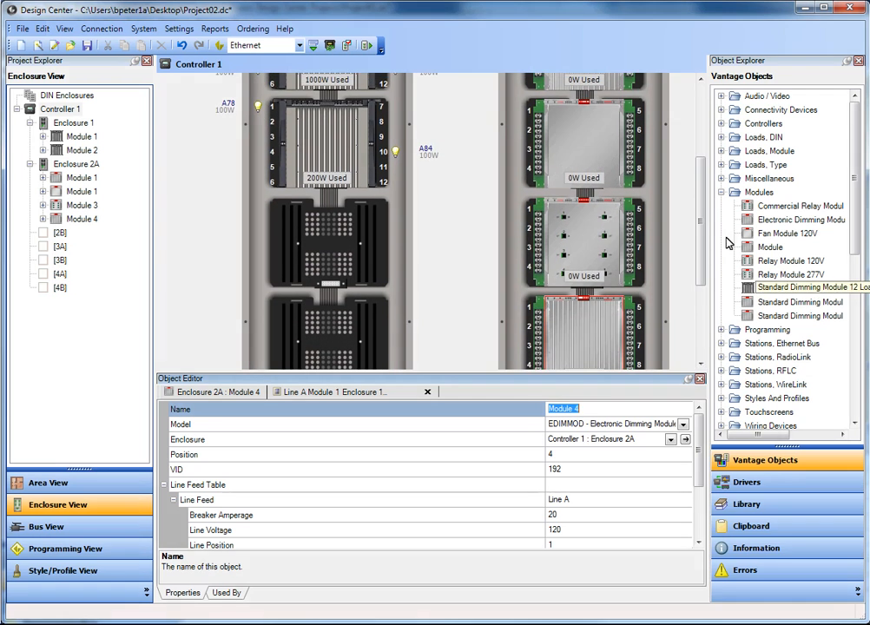
{"action": "left_click_drag", "start_coordinate": [773, 288], "coordinate": [338, 270]}
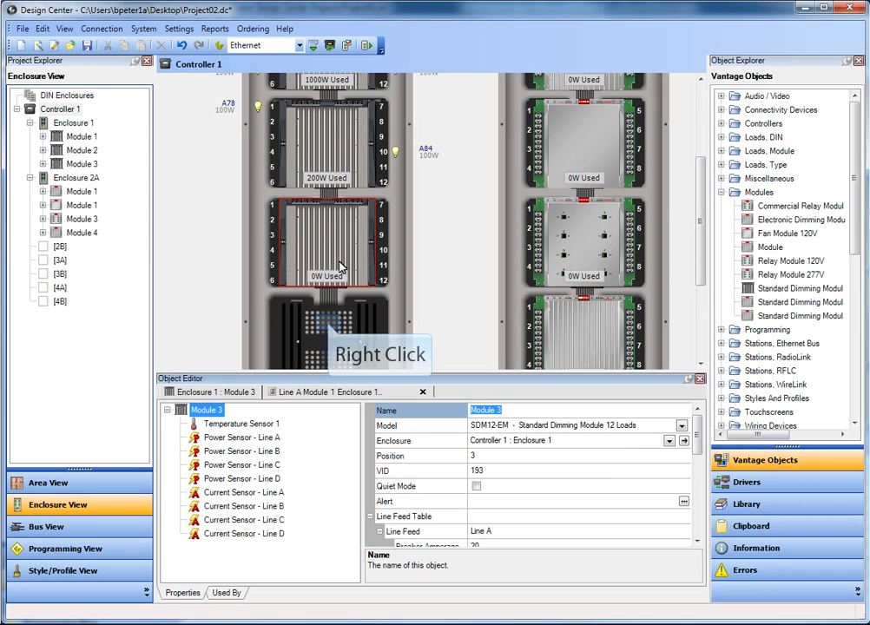
{"action": "right_click", "coordinate": [331, 325]}
{"action": "left_click", "coordinate": [360, 333]}
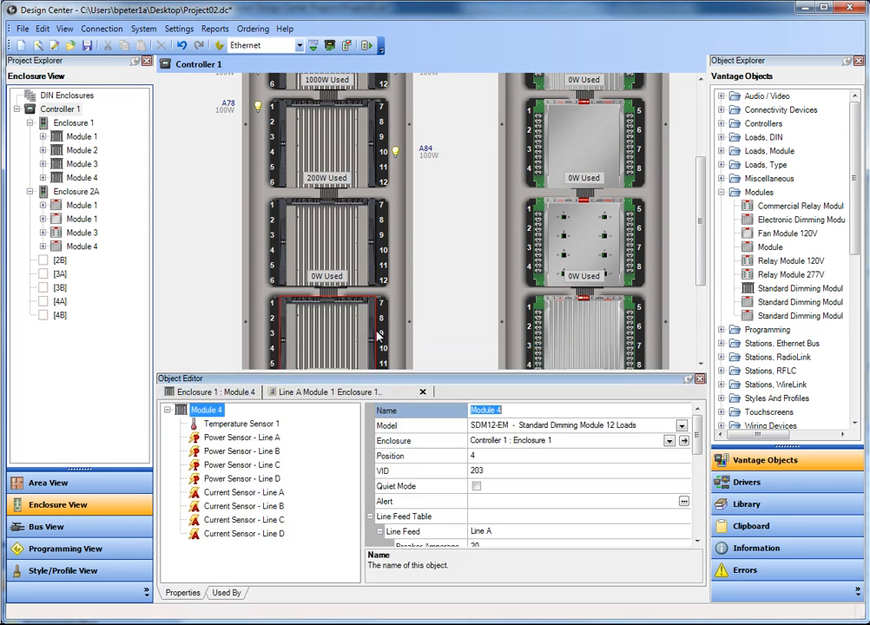